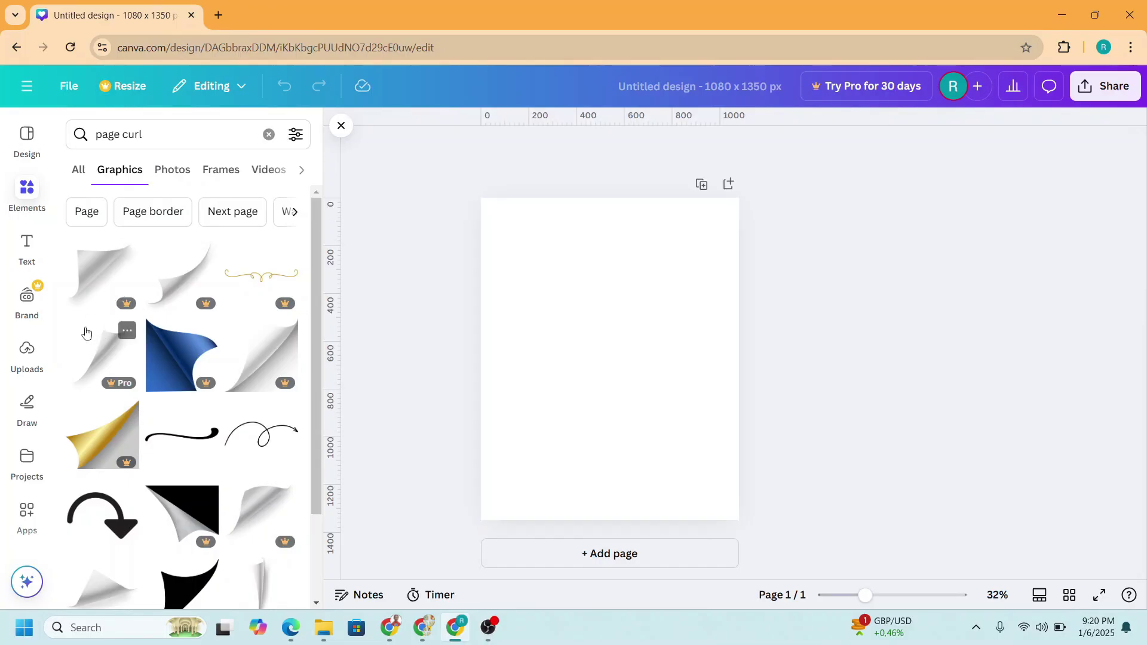
{"action": "scroll", "coordinate": [92, 331], "scroll_direction": "down", "scroll_amount": 1}
{"action": "scroll", "coordinate": [98, 334], "scroll_direction": "down", "scroll_amount": 2}
{"action": "scroll", "coordinate": [98, 335], "scroll_direction": "down", "scroll_amount": 2}
{"action": "scroll", "coordinate": [98, 334], "scroll_direction": "down", "scroll_amount": 1}
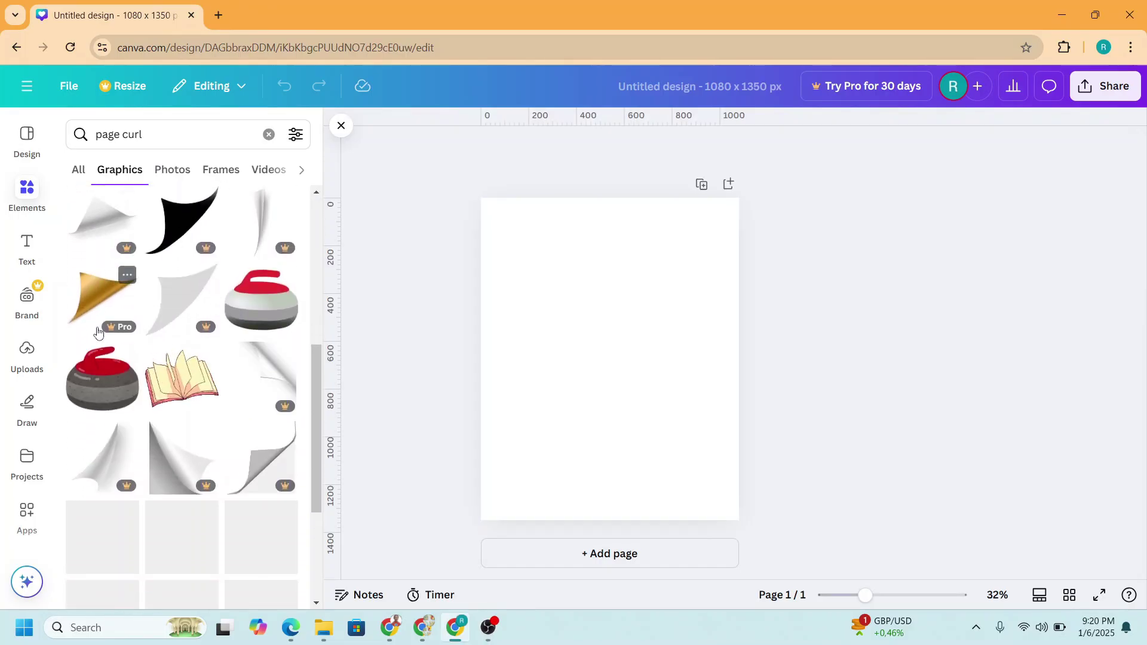
{"action": "scroll", "coordinate": [98, 334], "scroll_direction": "down", "scroll_amount": 2}
{"action": "scroll", "coordinate": [98, 334], "scroll_direction": "down", "scroll_amount": 2}
{"action": "scroll", "coordinate": [97, 334], "scroll_direction": "down", "scroll_amount": 3}
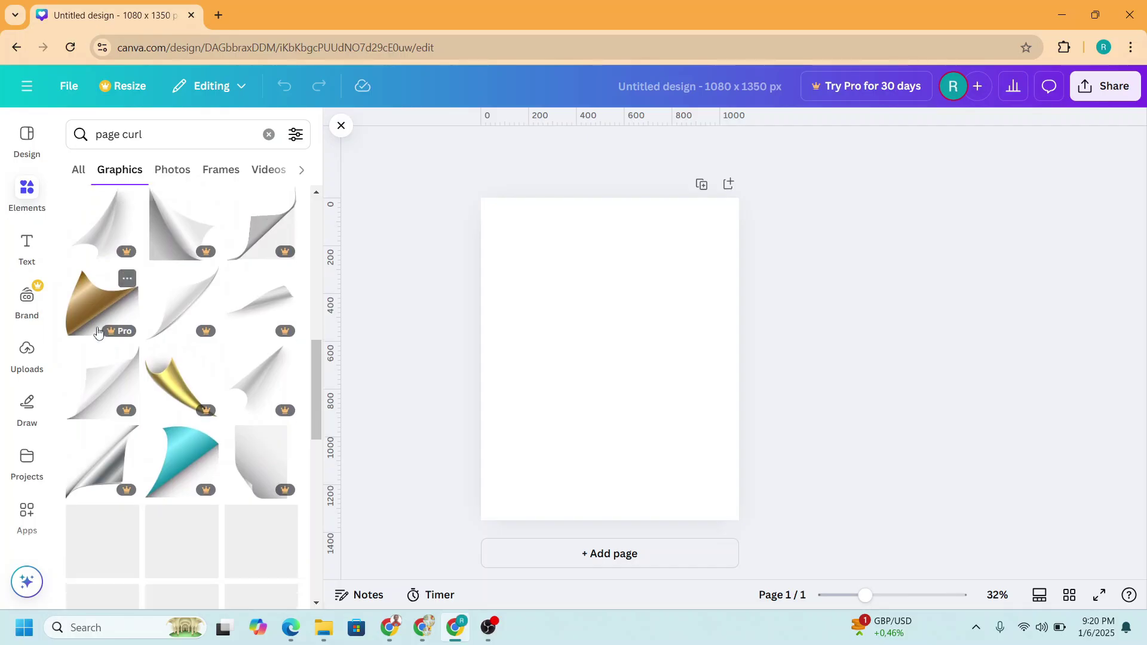
{"action": "scroll", "coordinate": [98, 329], "scroll_direction": "down", "scroll_amount": 2}
{"action": "scroll", "coordinate": [98, 332], "scroll_direction": "down", "scroll_amount": 1}
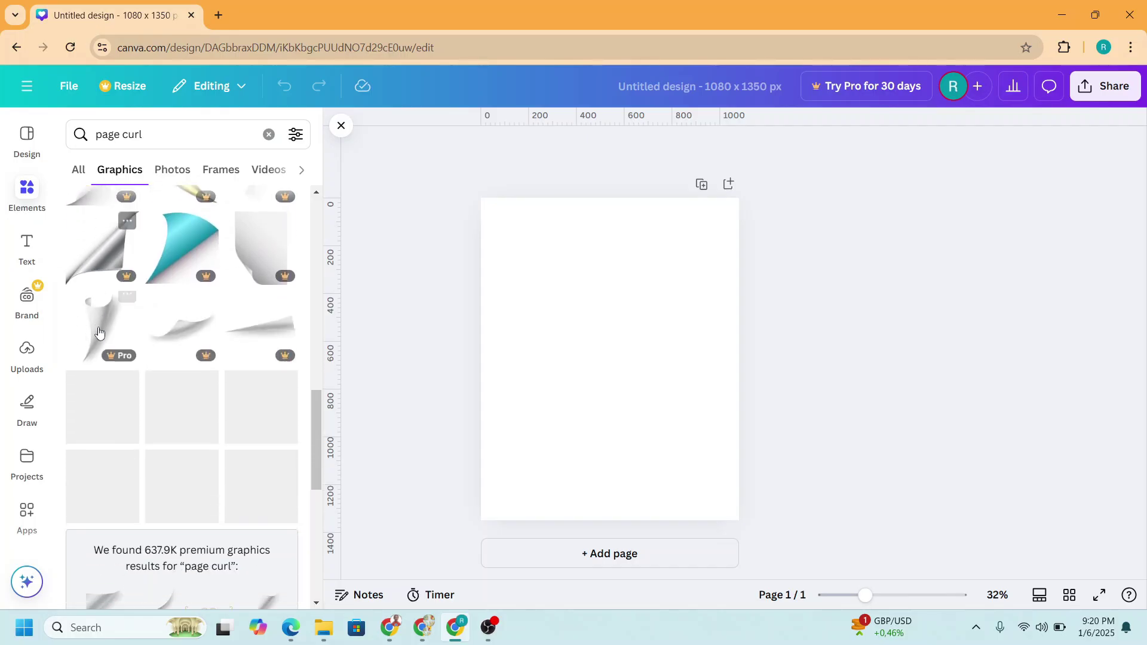
{"action": "scroll", "coordinate": [100, 333], "scroll_direction": "down", "scroll_amount": 1}
{"action": "scroll", "coordinate": [99, 333], "scroll_direction": "down", "scroll_amount": 2}
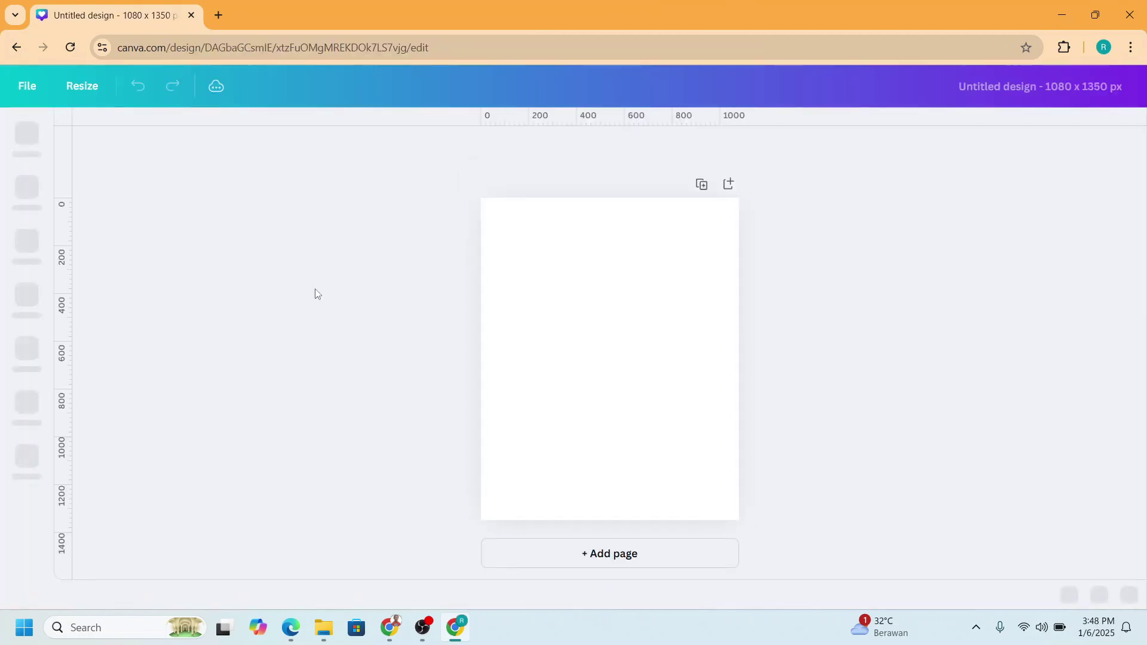
Step: Add a basic square shape to the blank page and fill it black
{"action": "left_click", "coordinate": [40, 194]}
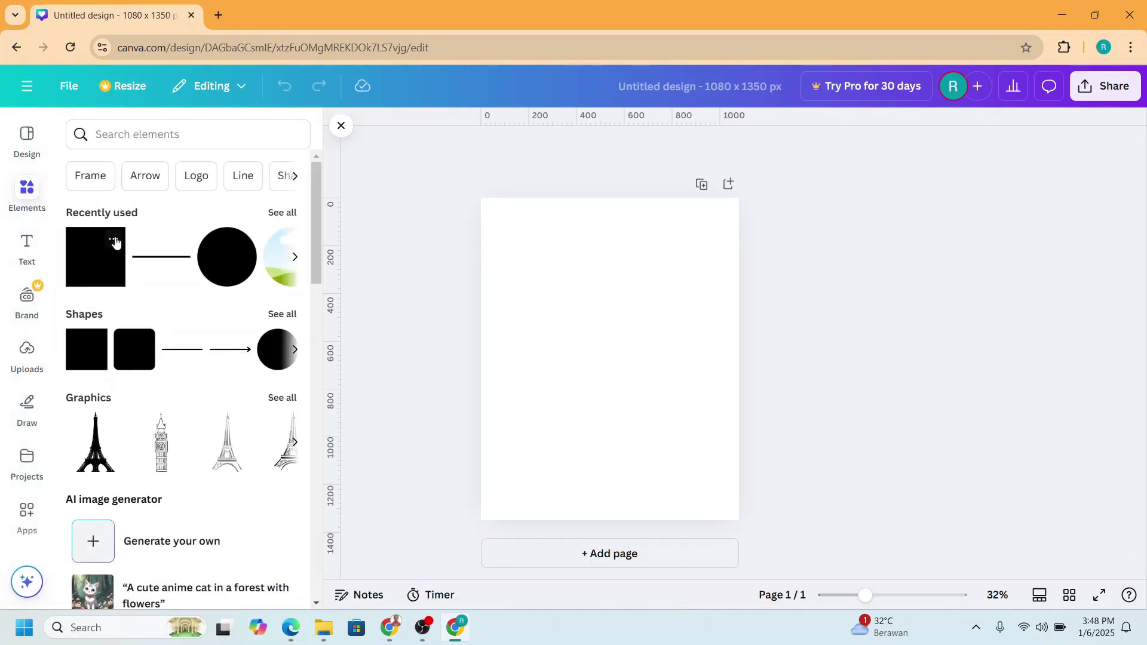
{"action": "left_click", "coordinate": [114, 232]}
{"action": "left_click", "coordinate": [97, 329]}
{"action": "left_click", "coordinate": [95, 341]}
{"action": "left_click", "coordinate": [87, 359]}
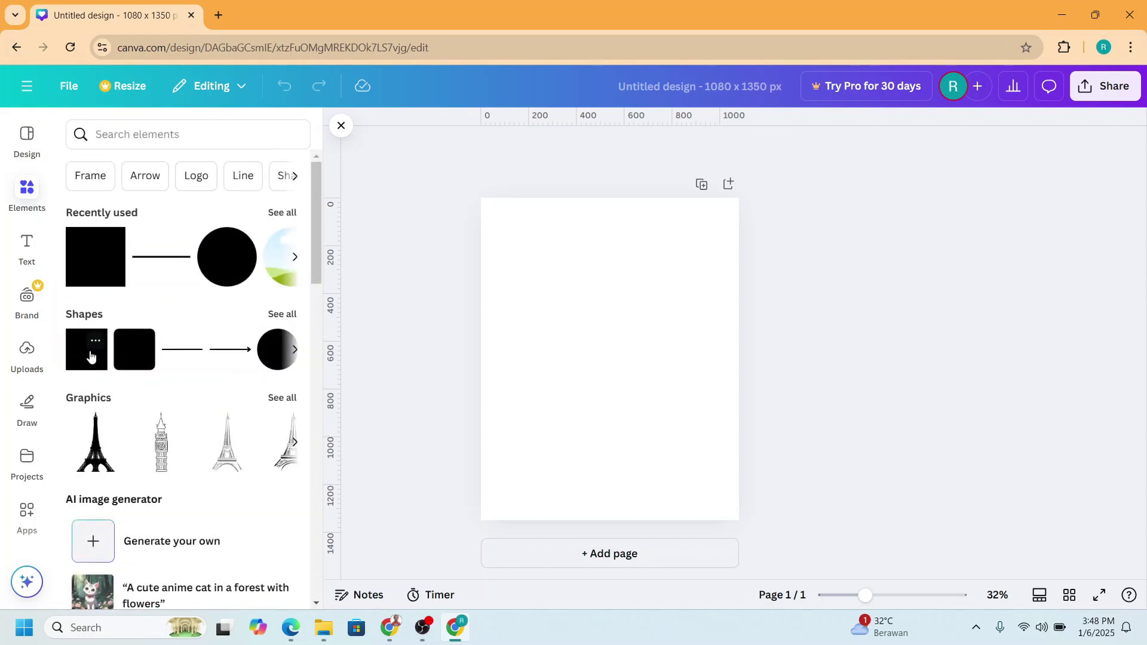
{"action": "left_click", "coordinate": [84, 362]}
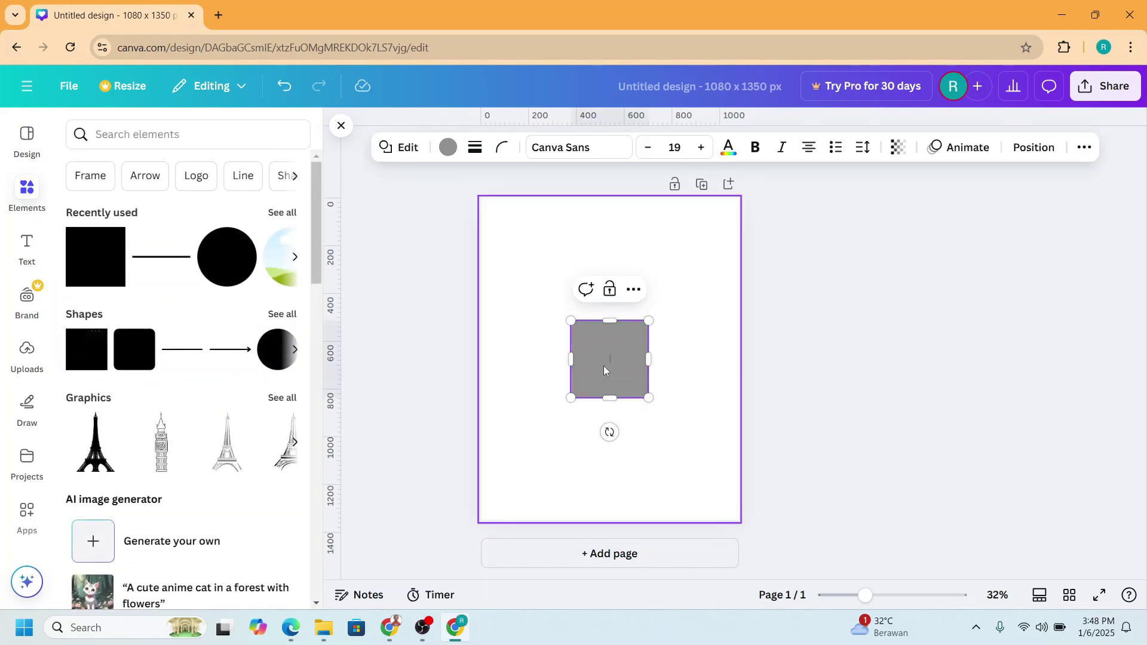
{"action": "left_click", "coordinate": [447, 147]}
{"action": "left_click", "coordinate": [163, 247]}
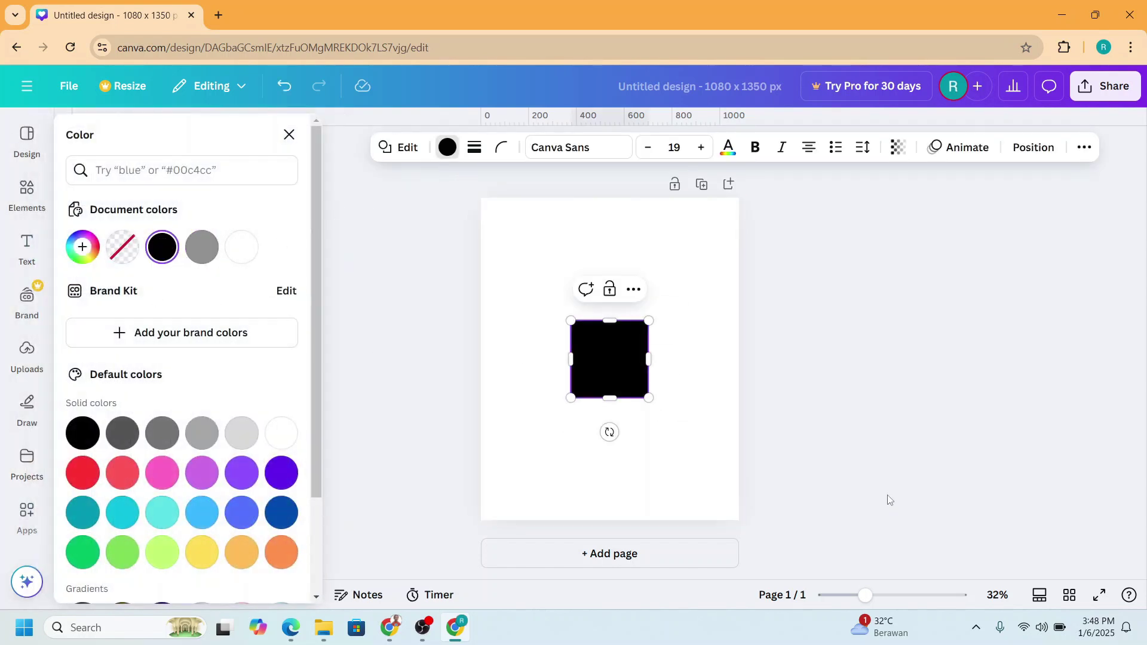
Step: Stretch it into a wide rectangle, tilt it about -49° and place it in the bottom-right corner
{"action": "left_click_drag", "start_coordinate": [648, 365], "coordinate": [899, 366]}
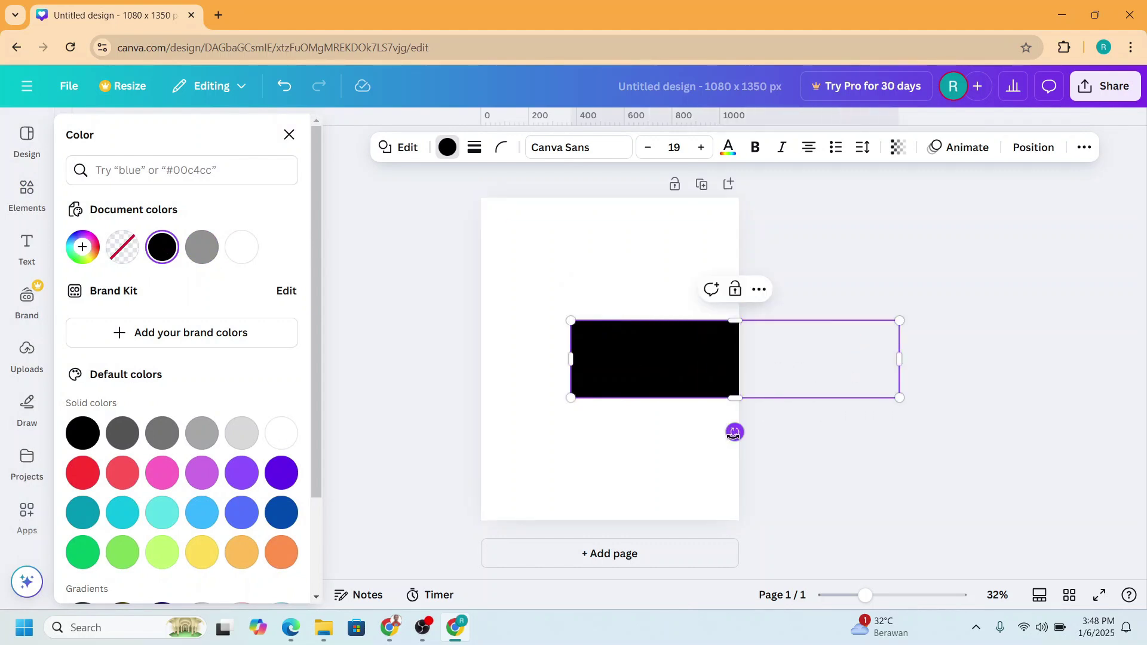
{"action": "left_click_drag", "start_coordinate": [734, 432], "coordinate": [789, 430]}
{"action": "left_click_drag", "start_coordinate": [690, 383], "coordinate": [696, 483]}
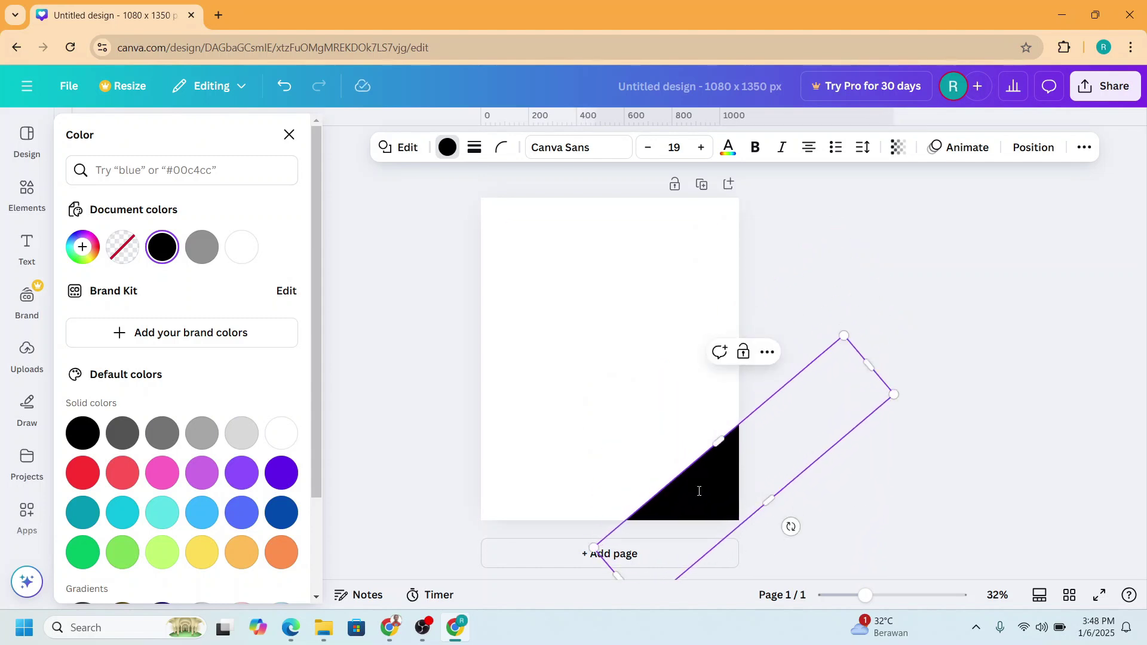
{"action": "mouse_move", "coordinate": [791, 526]}
{"action": "left_mouse_down"}
{"action": "mouse_move", "coordinate": [798, 494]}
{"action": "mouse_move", "coordinate": [785, 530]}
{"action": "left_mouse_up"}
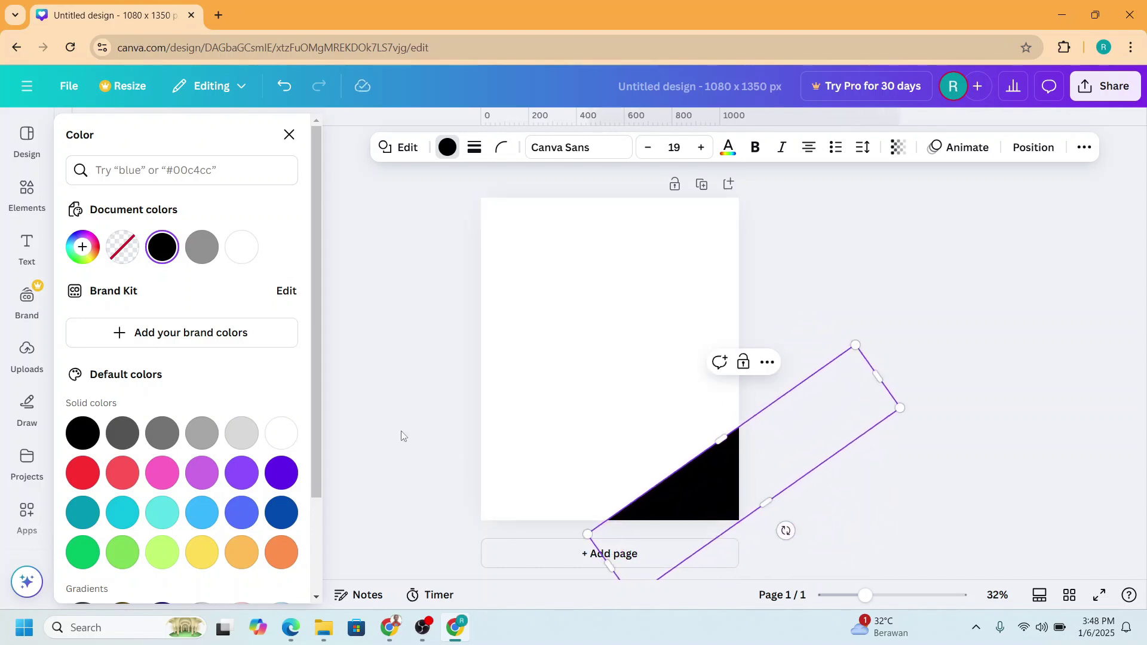
Step: Add a circle and stretch it into a large ellipse near the page's right edge
{"action": "left_click", "coordinate": [27, 190]}
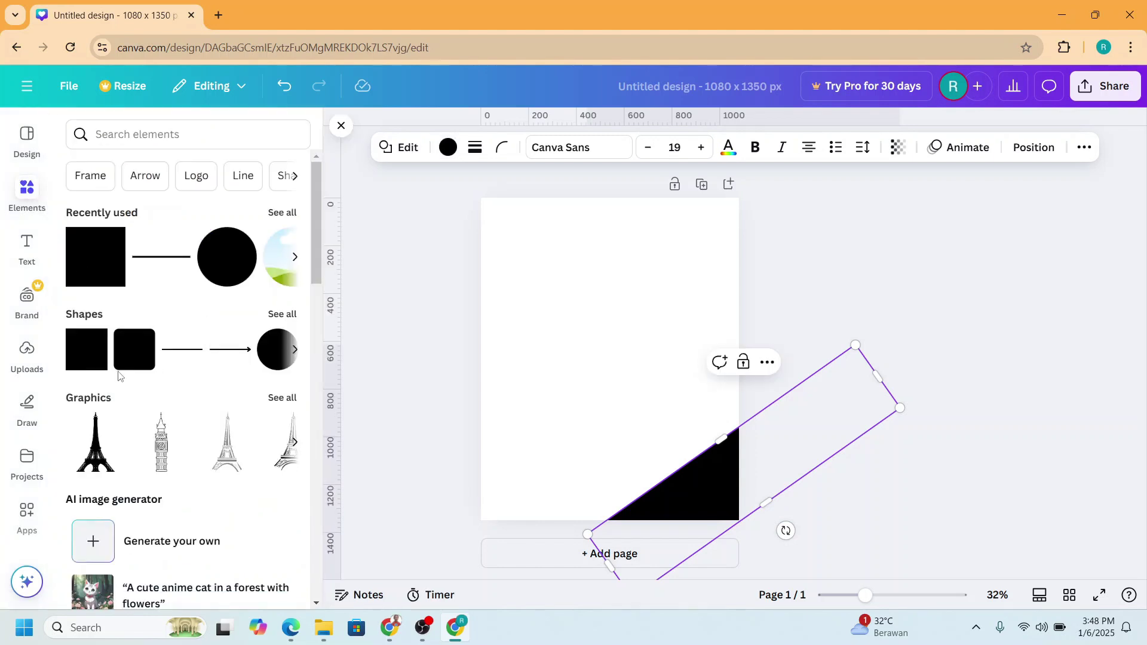
{"action": "left_click", "coordinate": [294, 348]}
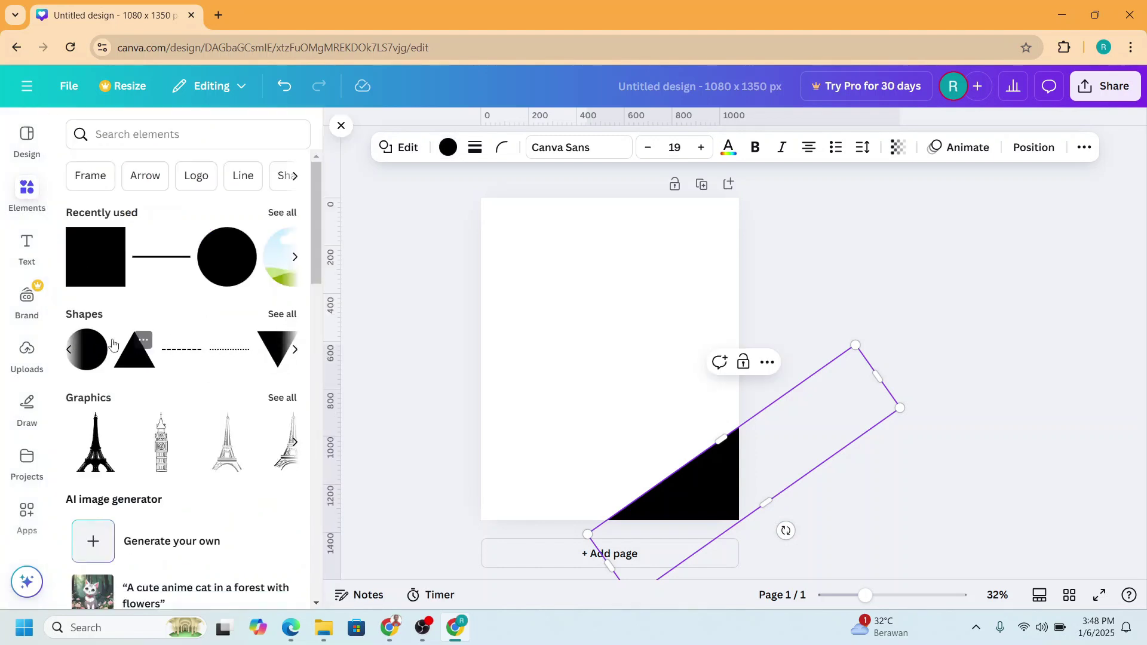
{"action": "left_click", "coordinate": [96, 342]}
{"action": "left_click", "coordinate": [97, 358]}
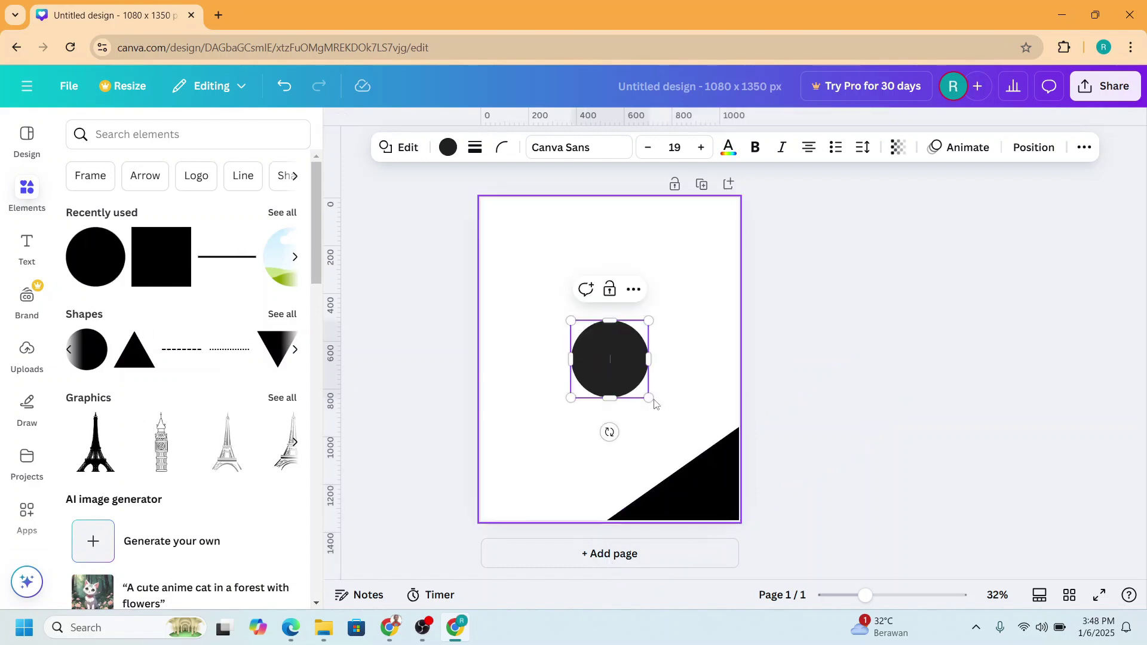
{"action": "left_click_drag", "start_coordinate": [649, 397], "coordinate": [703, 449]}
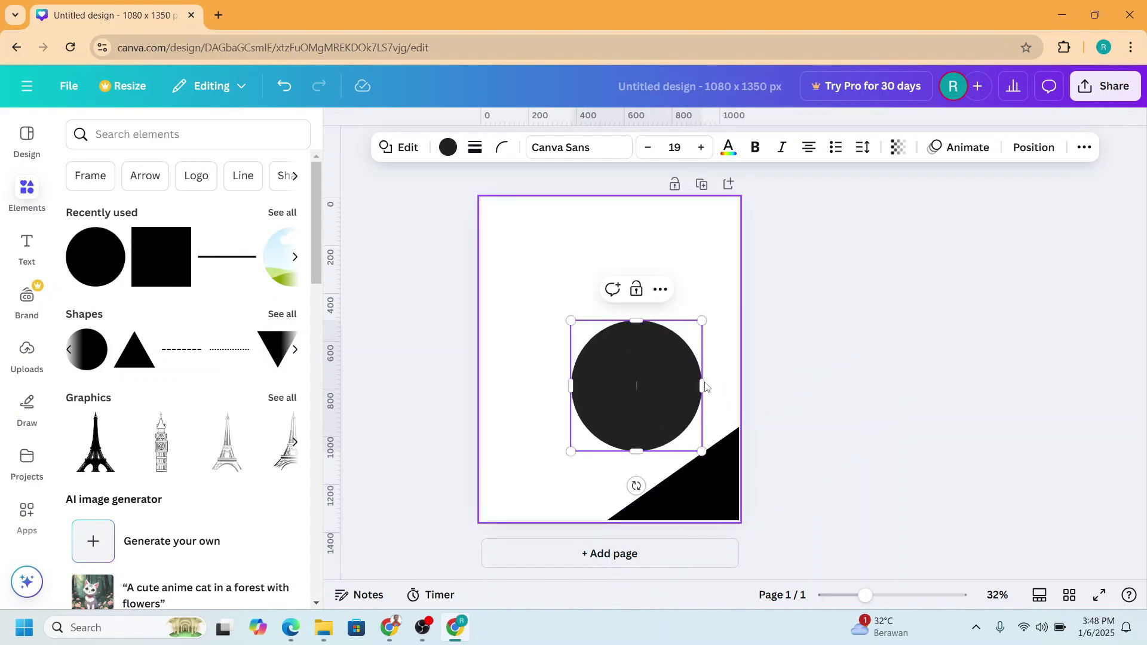
{"action": "left_click_drag", "start_coordinate": [703, 386], "coordinate": [748, 384]}
{"action": "left_click_drag", "start_coordinate": [675, 400], "coordinate": [707, 385]}
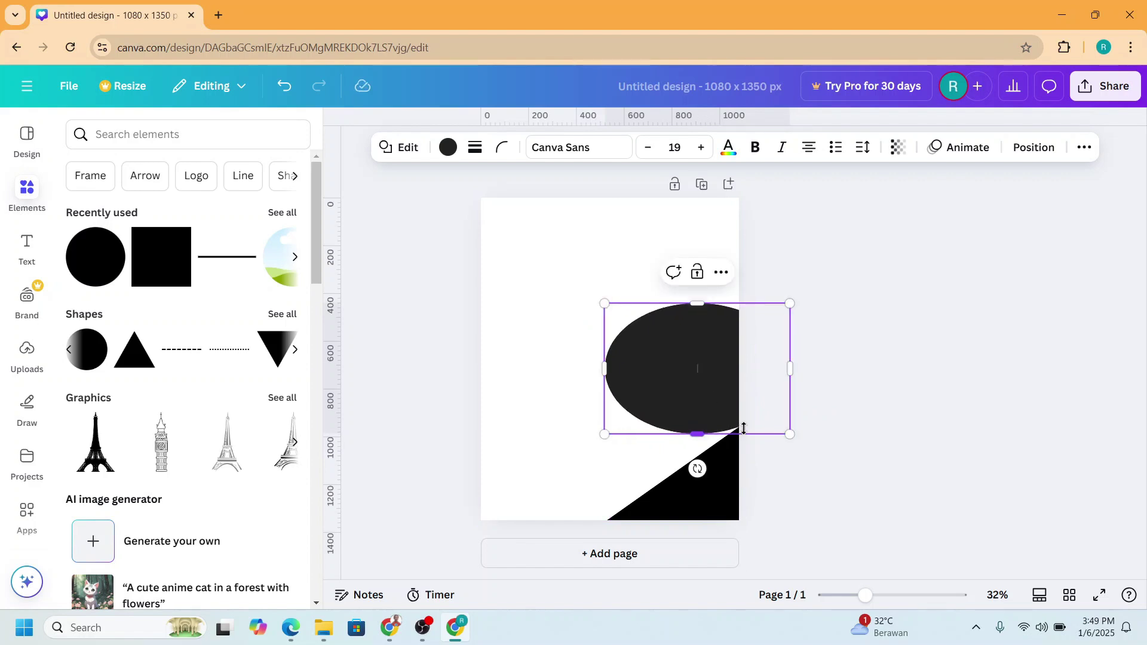
Step: Duplicate the ellipse, then move the copy down-left and enlarge it toward the left edge
{"action": "left_click", "coordinate": [711, 350]}
{"action": "left_click", "coordinate": [693, 274]}
{"action": "left_click_drag", "start_coordinate": [703, 345], "coordinate": [610, 402]}
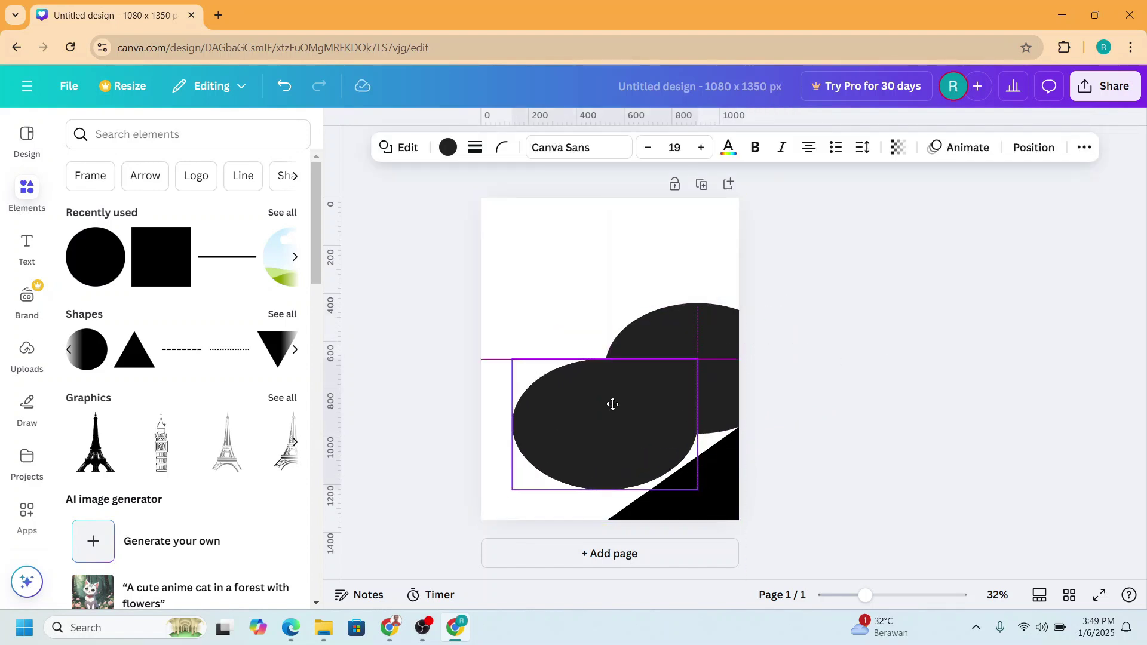
{"action": "left_click_drag", "start_coordinate": [601, 361], "coordinate": [601, 322]}
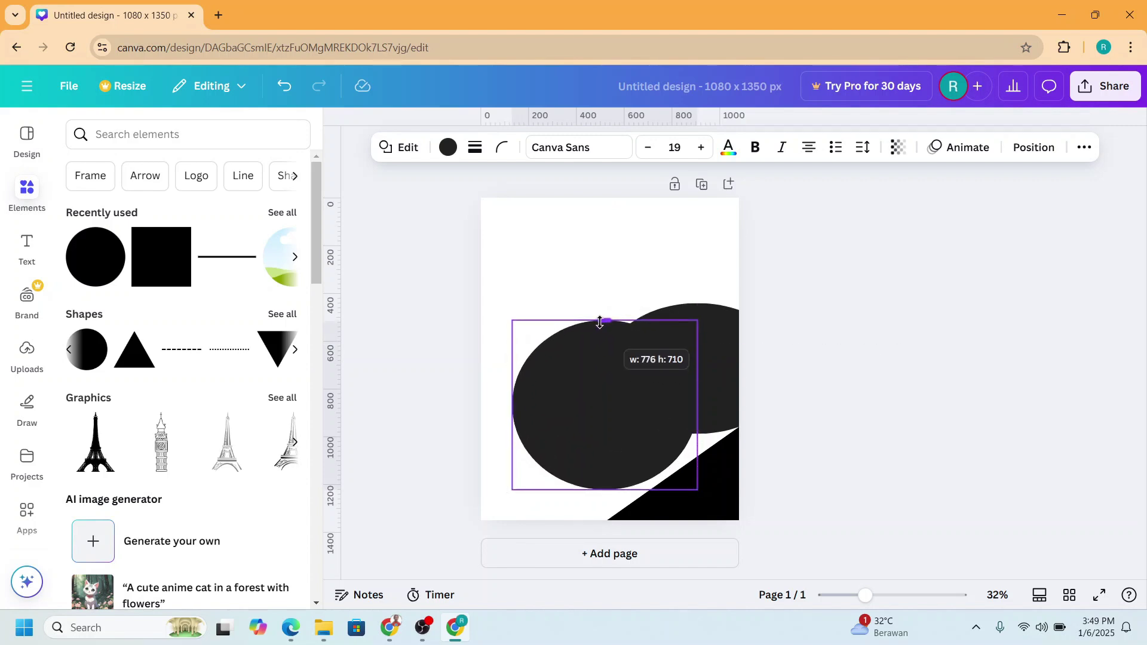
{"action": "left_click_drag", "start_coordinate": [592, 438], "coordinate": [534, 485]}
{"action": "left_click_drag", "start_coordinate": [640, 369], "coordinate": [645, 350]}
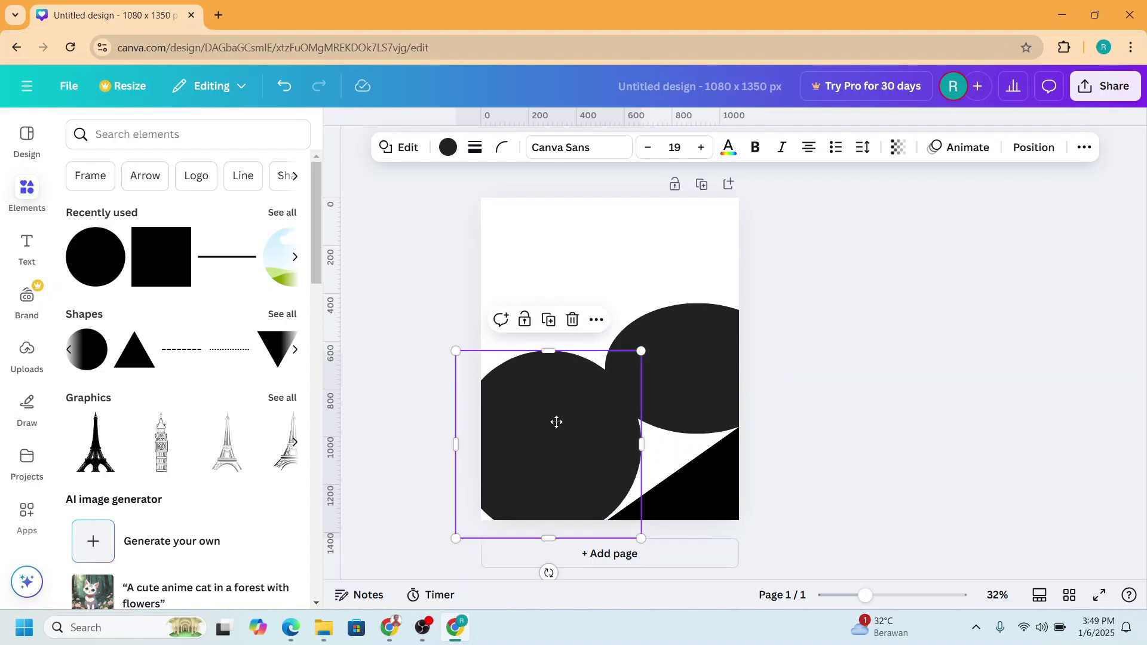
{"action": "left_click_drag", "start_coordinate": [554, 421], "coordinate": [553, 421]}
{"action": "left_click", "coordinate": [717, 478]}
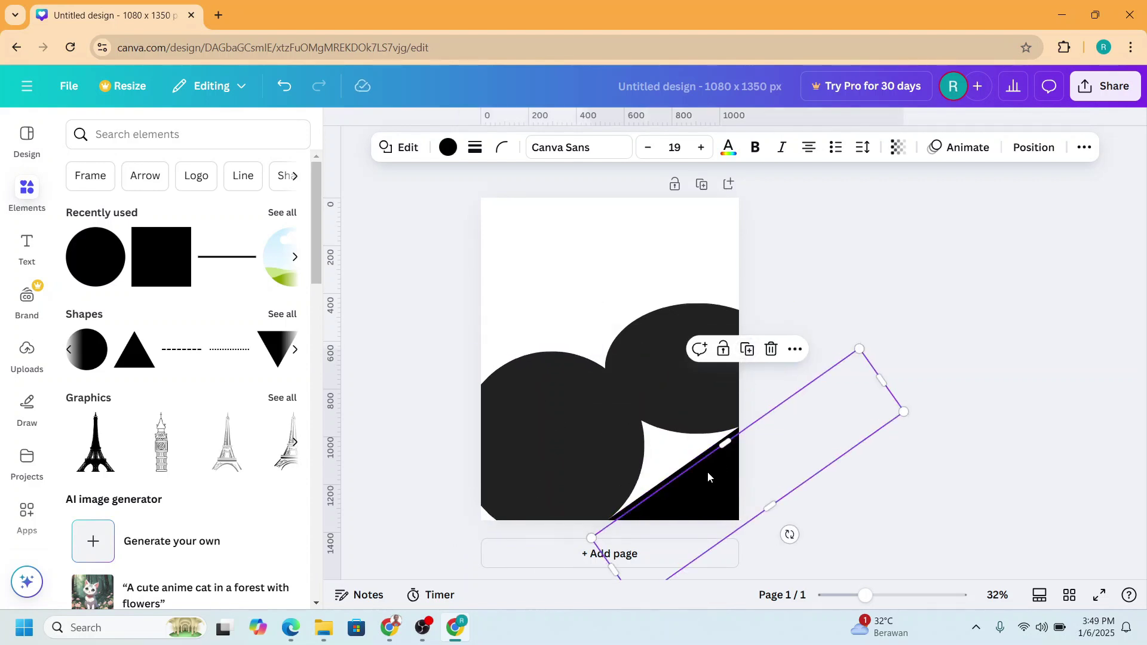
Step: Move the black rectangle up and stretch it over the page top and top-right corner
{"action": "left_click_drag", "start_coordinate": [714, 488], "coordinate": [559, 382]}
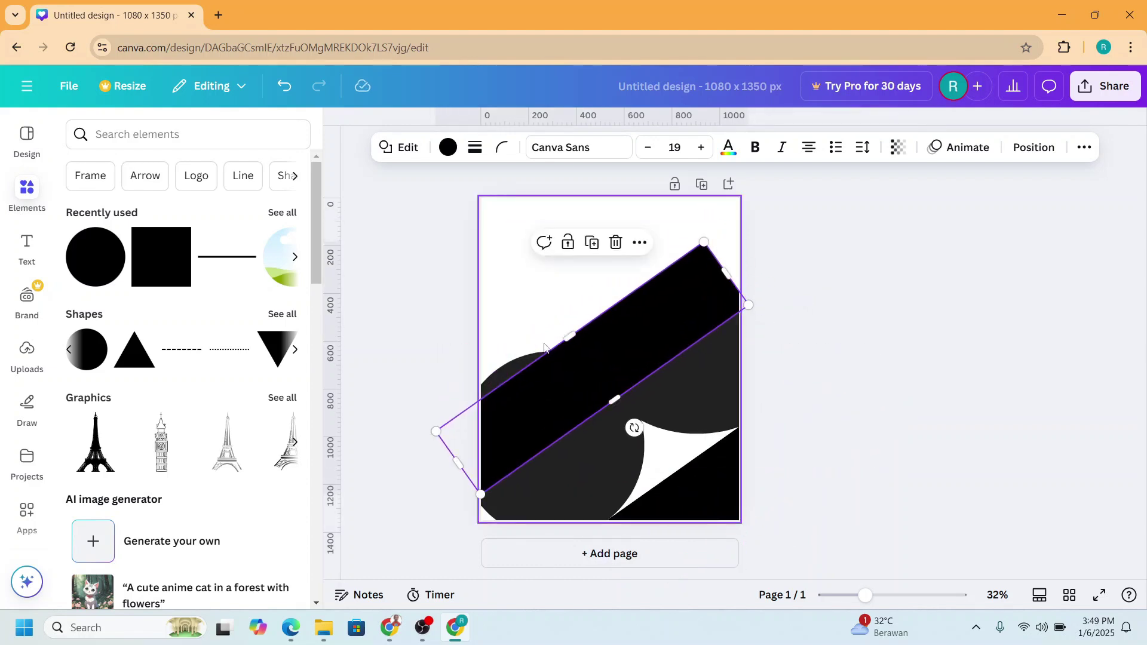
{"action": "left_click_drag", "start_coordinate": [568, 336], "coordinate": [459, 180]}
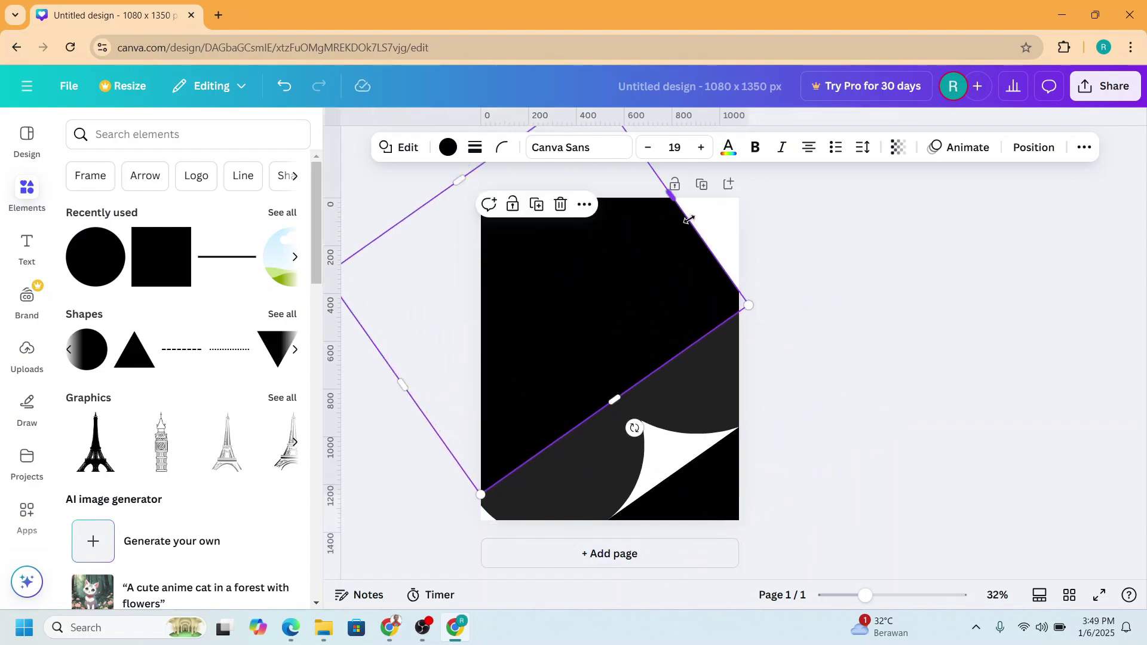
{"action": "left_click_drag", "start_coordinate": [689, 219], "coordinate": [806, 240]}
{"action": "left_click", "coordinate": [906, 334]}
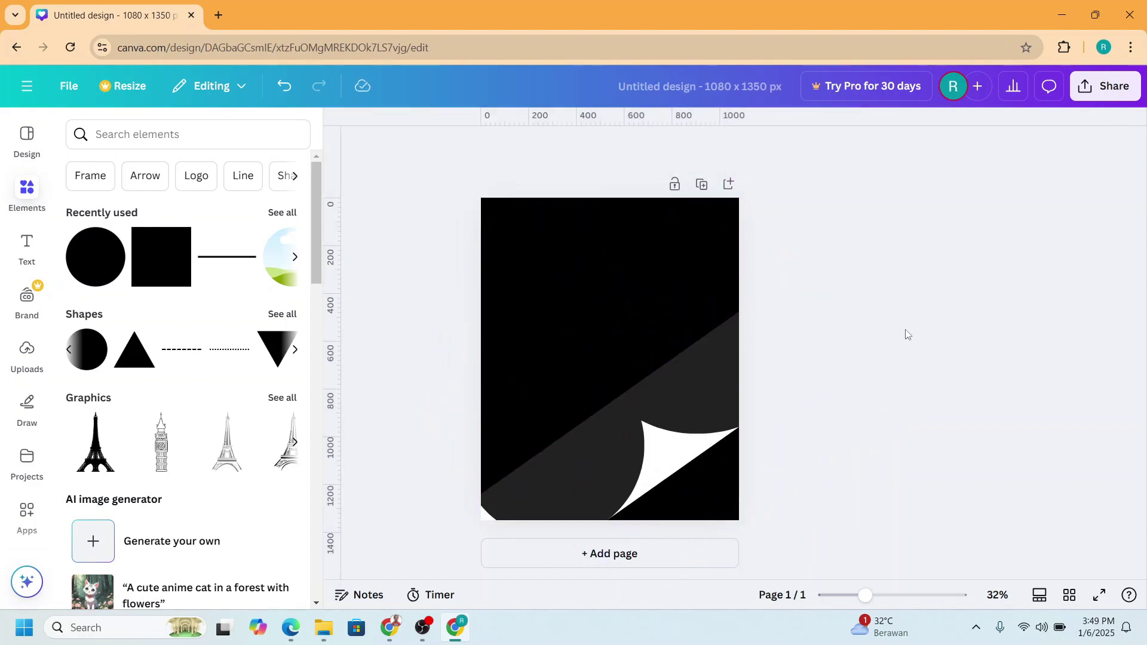
Step: Make the upper ellipse black, undo stray changes, and slide the rotated bar along the curl's edge
{"action": "left_click", "coordinate": [716, 382]}
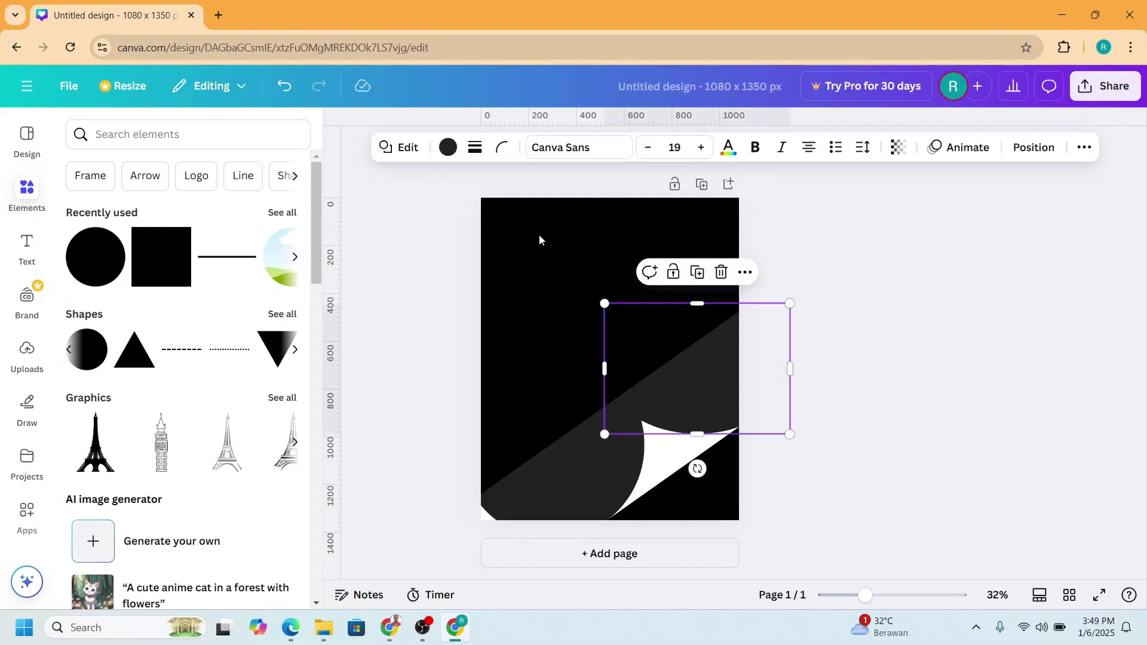
{"action": "left_click", "coordinate": [448, 148]}
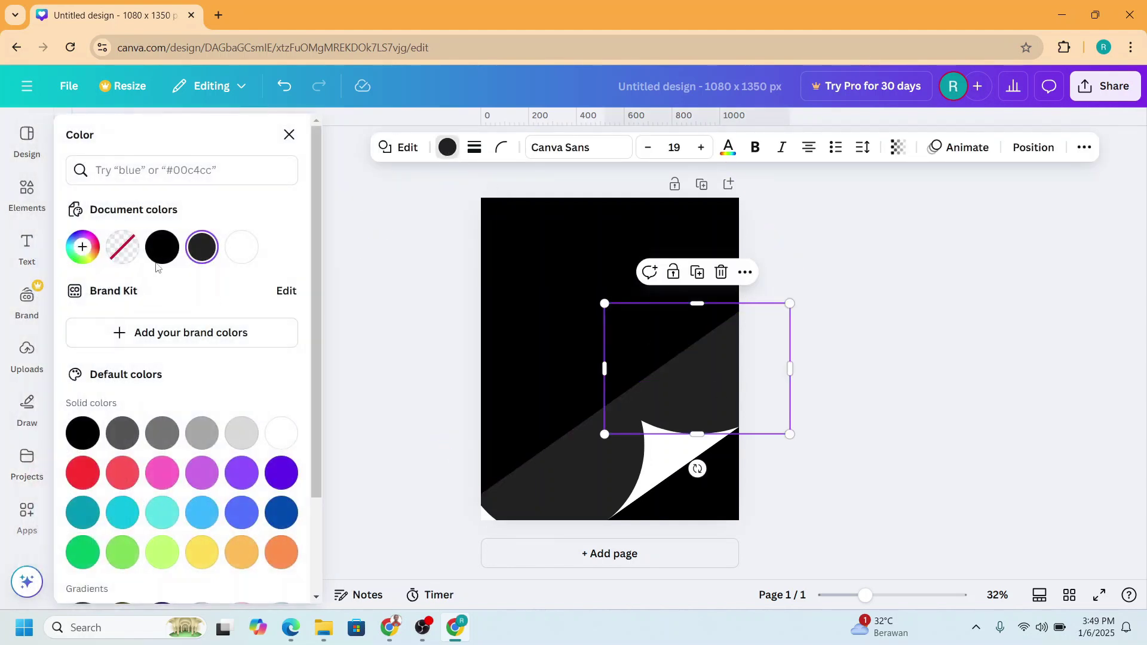
{"action": "left_click", "coordinate": [159, 260]}
{"action": "key", "text": "ctrl+z"}
{"action": "left_click_drag", "start_coordinate": [702, 425], "coordinate": [557, 474]}
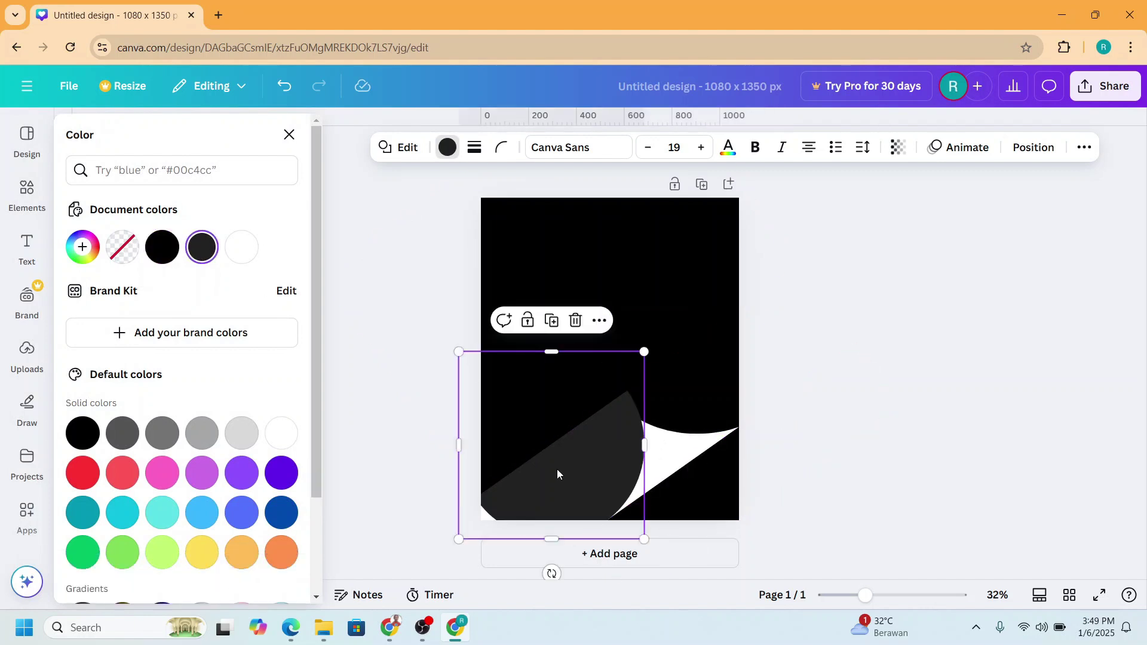
{"action": "left_click", "coordinate": [163, 247]}
{"action": "key", "text": "ctrl+z"}
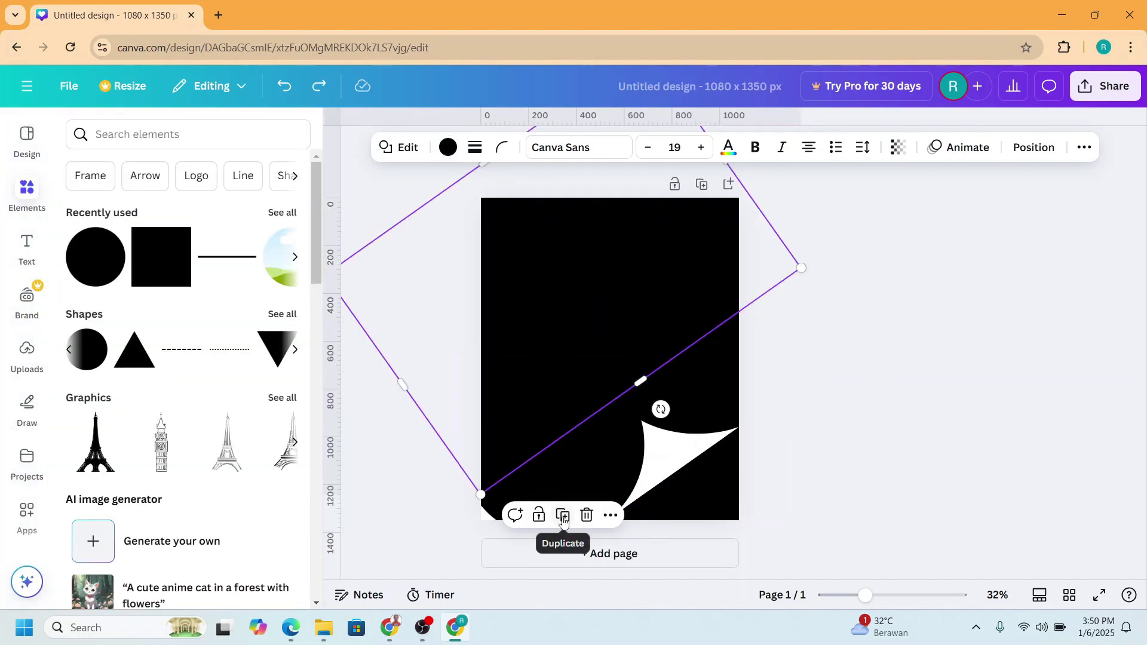
{"action": "mouse_move", "coordinate": [637, 311]}
{"action": "left_mouse_down"}
{"action": "mouse_move", "coordinate": [415, 539]}
{"action": "mouse_move", "coordinate": [511, 428]}
{"action": "mouse_move", "coordinate": [727, 487]}
{"action": "left_mouse_up"}
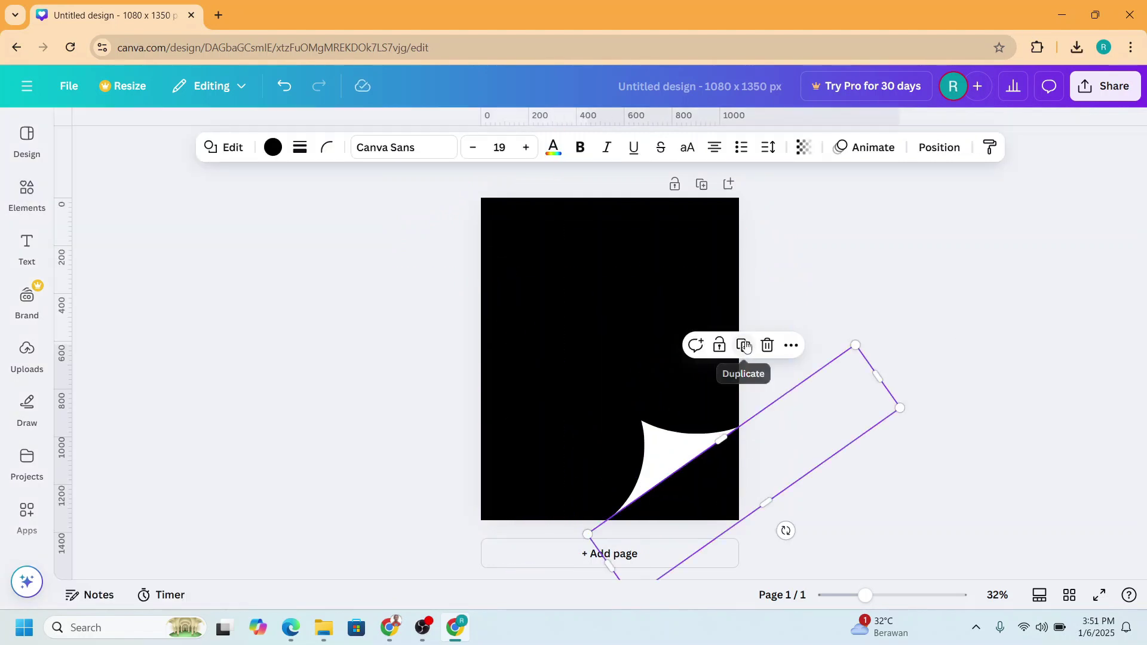
Step: Duplicate the rotated bar, move the copy up-left and switch its fill to a linear gradient
{"action": "left_click", "coordinate": [737, 358]}
{"action": "left_click_drag", "start_coordinate": [724, 510], "coordinate": [588, 262]}
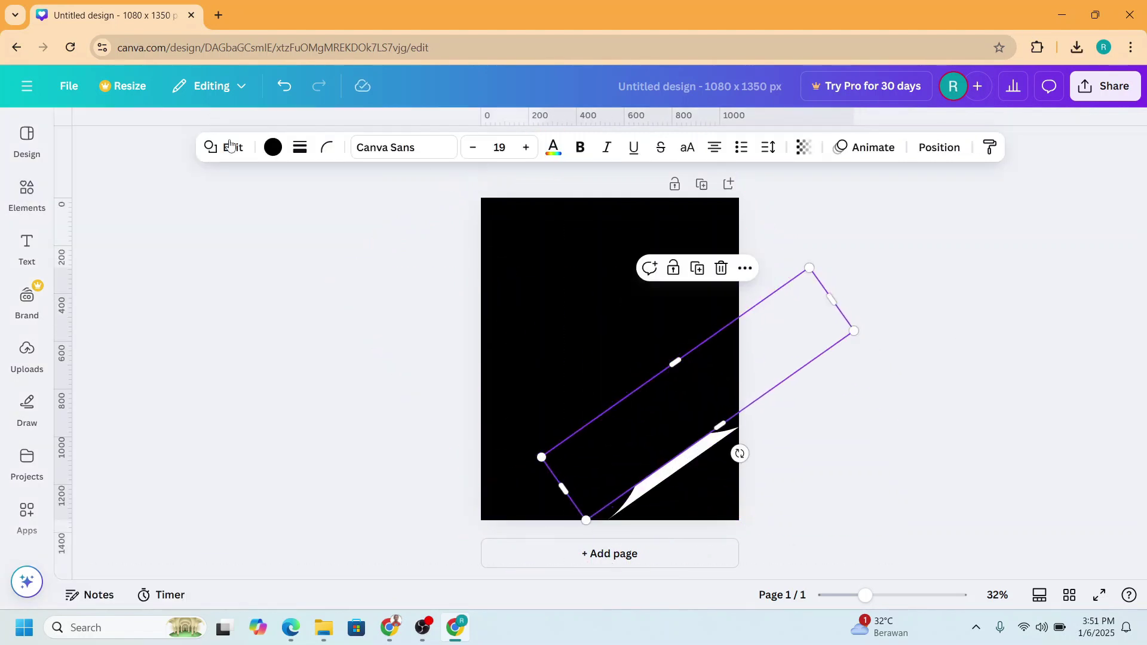
{"action": "left_click", "coordinate": [273, 147]}
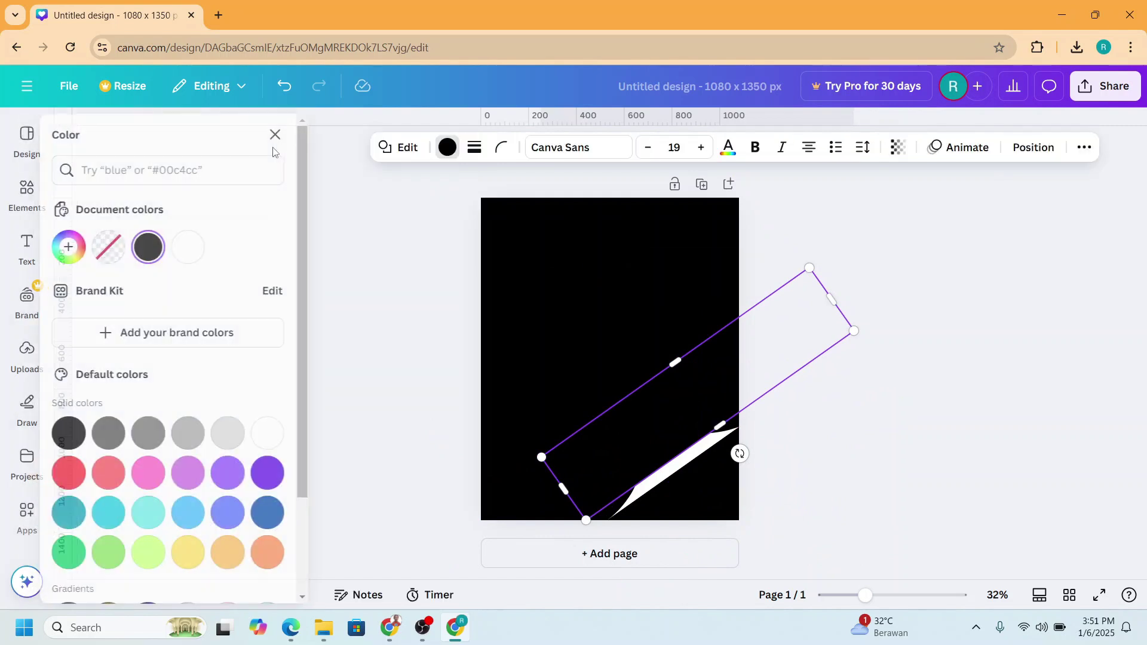
{"action": "left_click", "coordinate": [162, 249]}
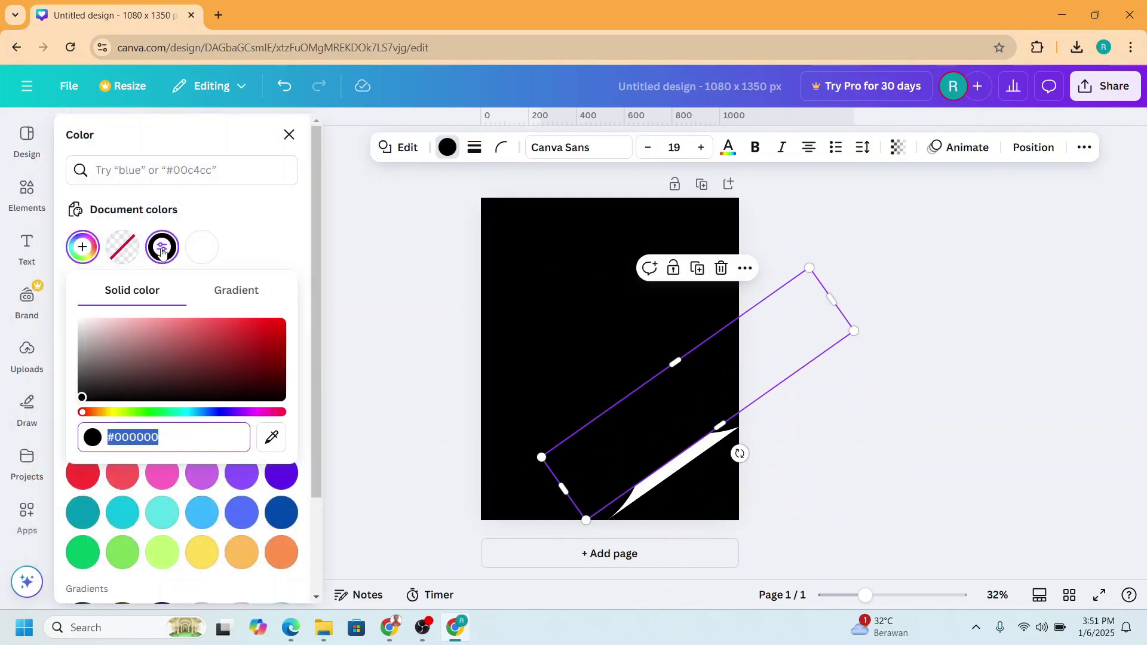
{"action": "left_click", "coordinate": [236, 294]}
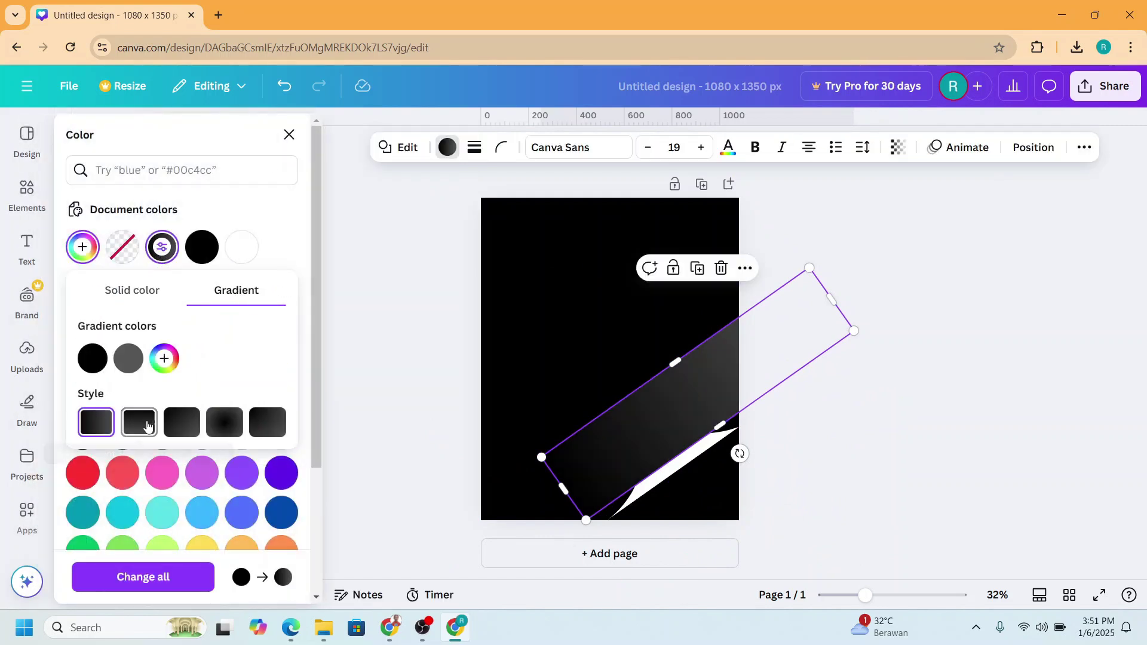
{"action": "left_click", "coordinate": [138, 424]}
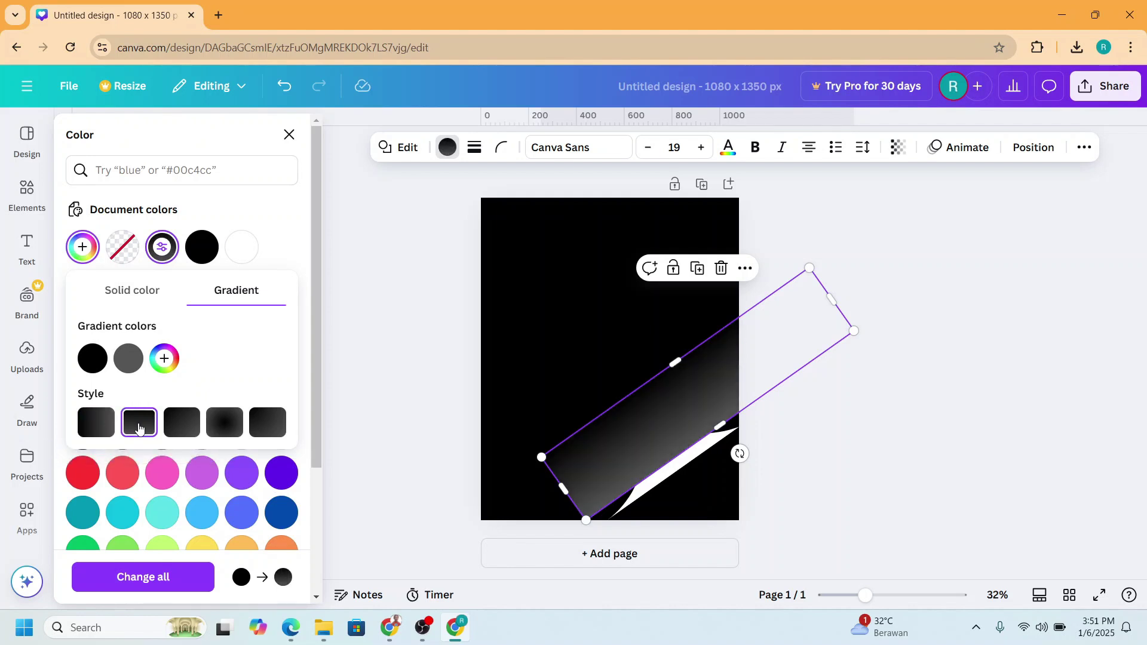
Step: Add a third stop and set the gradient colours to #C6C6C6, #FFFFFF and #827F7F
{"action": "left_click", "coordinate": [165, 360]}
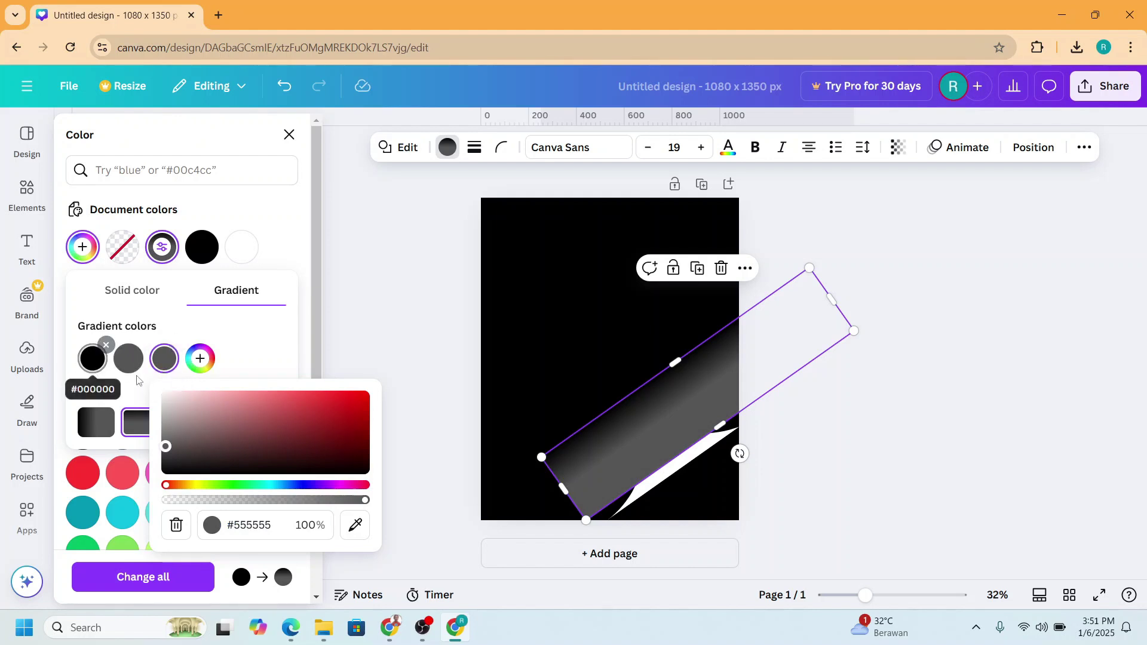
{"action": "left_click", "coordinate": [129, 360]}
{"action": "left_click", "coordinate": [130, 401]}
{"action": "left_click_drag", "start_coordinate": [123, 397], "coordinate": [111, 379]}
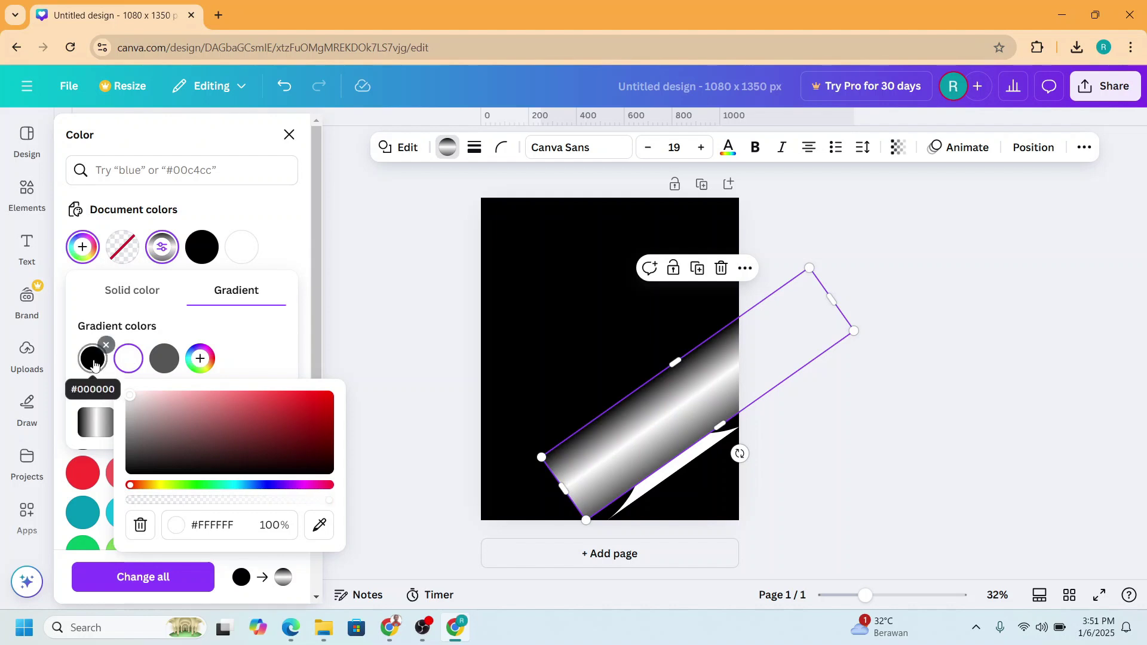
{"action": "left_click", "coordinate": [93, 361]}
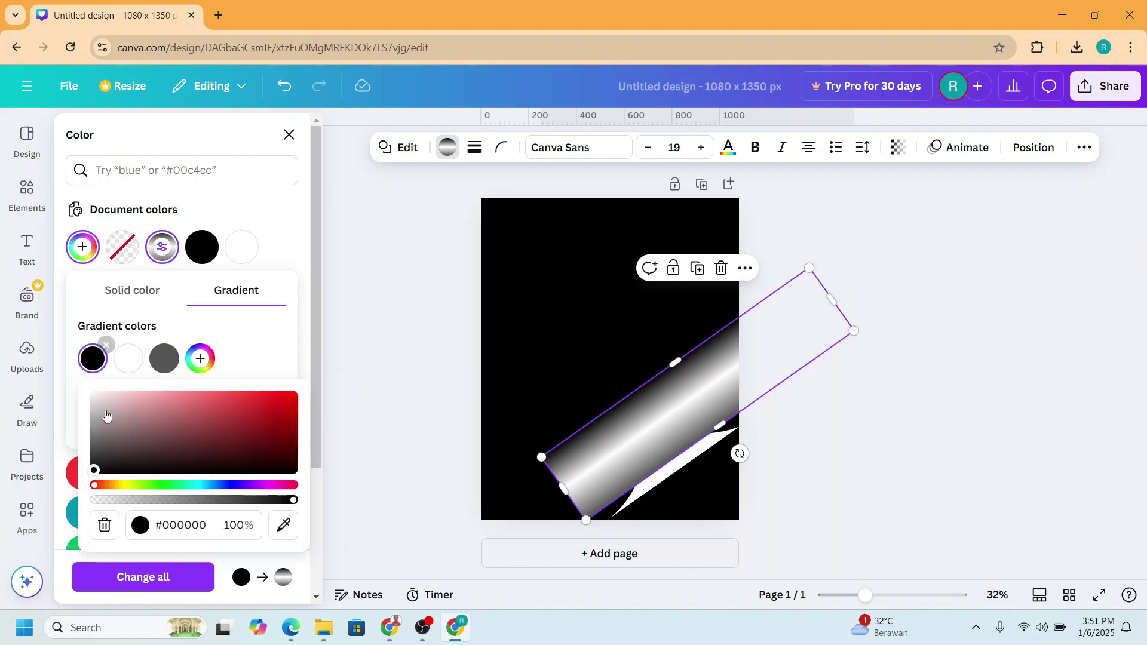
{"action": "left_click_drag", "start_coordinate": [95, 415], "coordinate": [93, 410]}
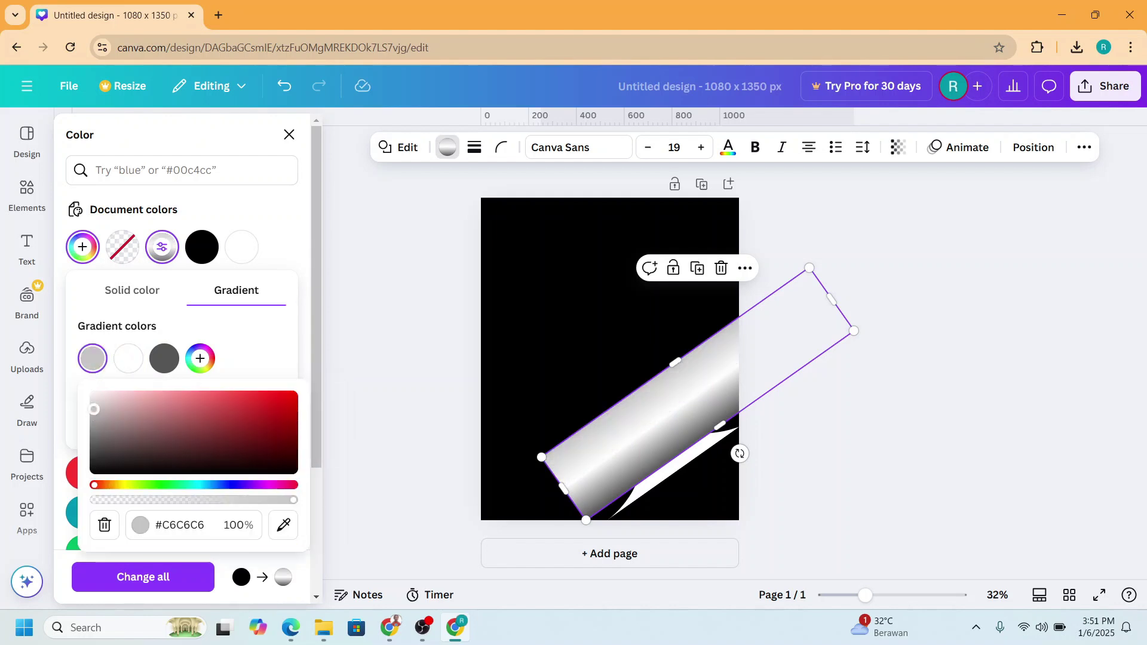
{"action": "left_click", "coordinate": [164, 359]}
{"action": "left_click_drag", "start_coordinate": [166, 445], "coordinate": [166, 435]}
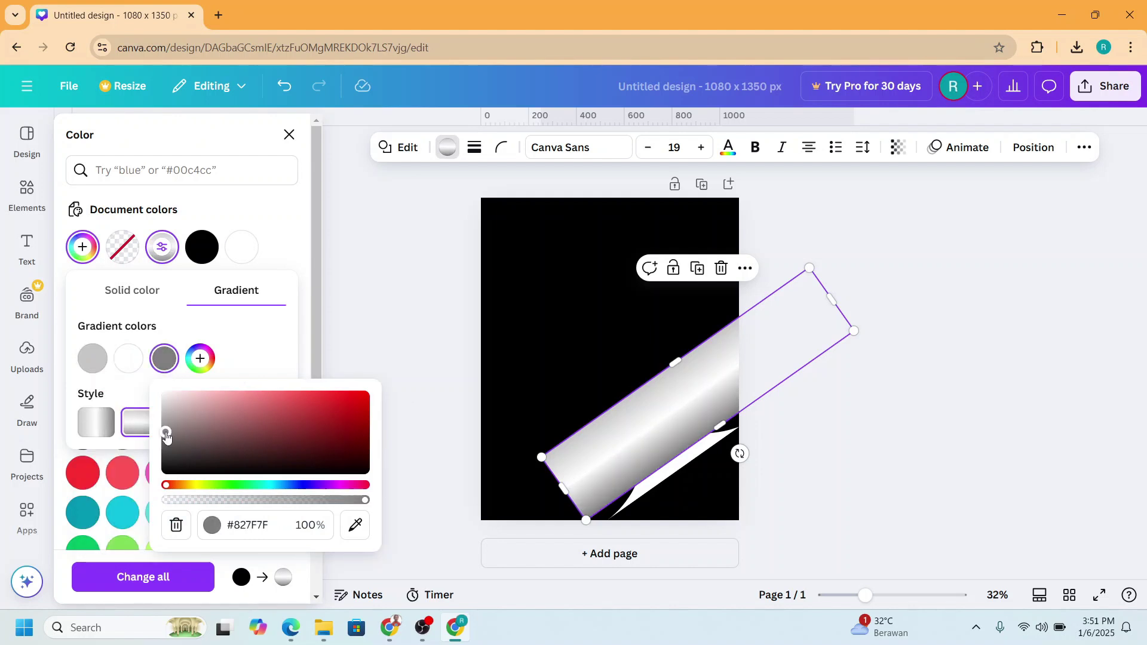
{"action": "left_click", "coordinate": [929, 399]}
{"action": "left_click", "coordinate": [667, 380]}
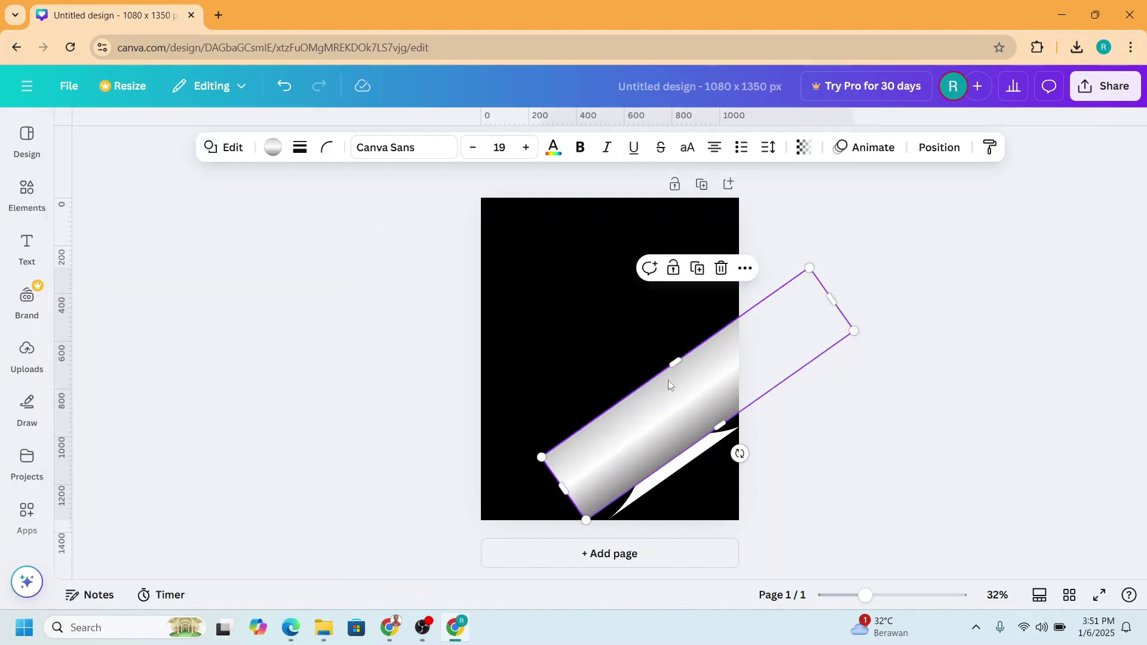
Step: Drag the gradient bar's layer behind the curl shapes, then nudge and widen it across the fold
{"action": "left_click", "coordinate": [938, 148]}
{"action": "left_click", "coordinate": [249, 172]}
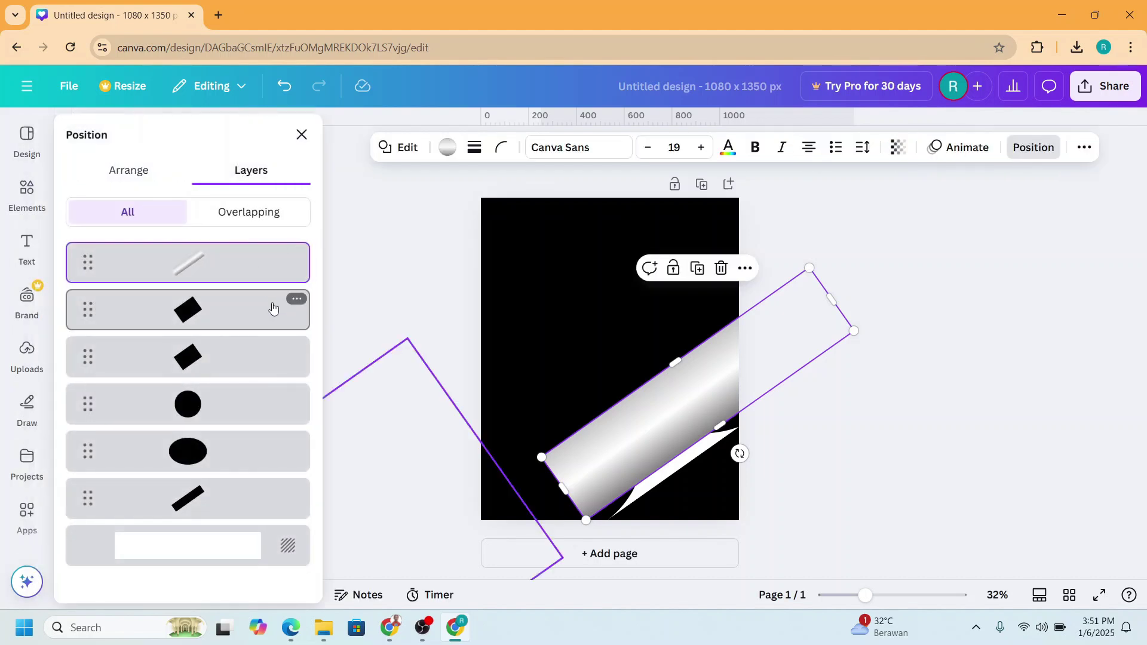
{"action": "mouse_move", "coordinate": [228, 262]}
{"action": "left_click_drag", "start_coordinate": [228, 264], "coordinate": [235, 512]}
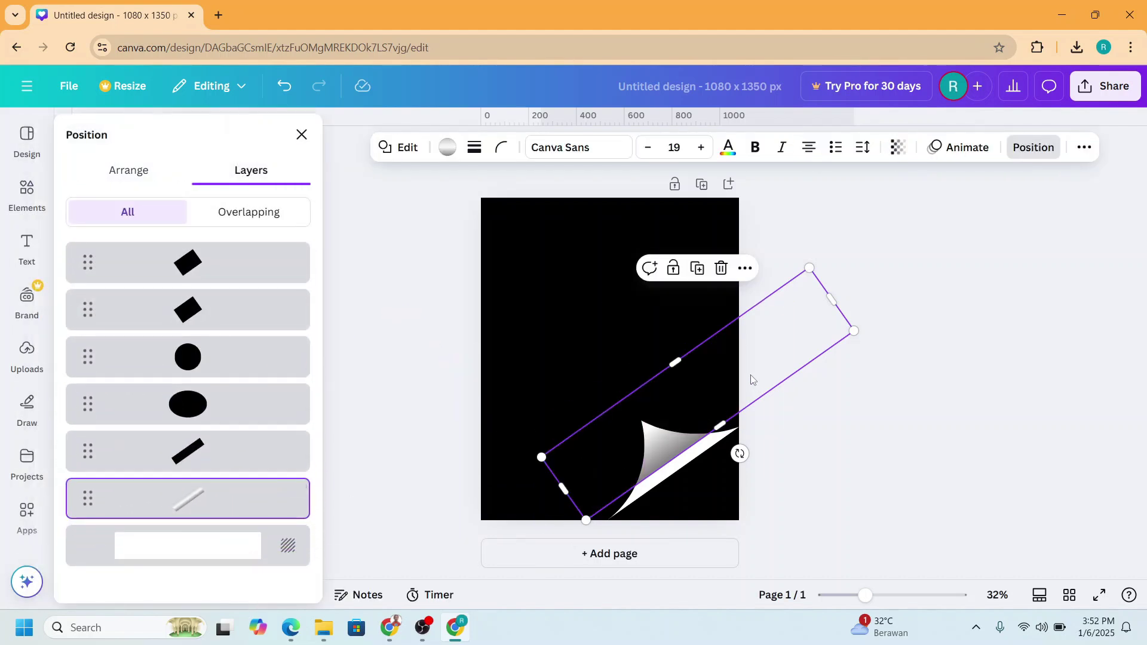
{"action": "left_click_drag", "start_coordinate": [749, 376], "coordinate": [750, 395]}
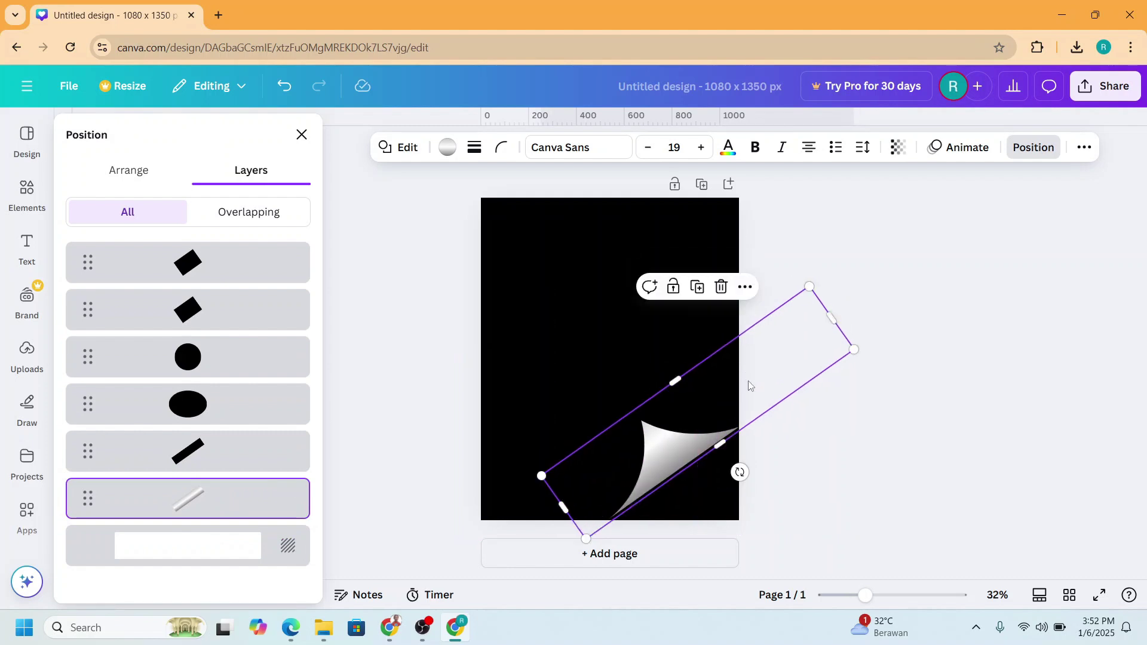
{"action": "left_click_drag", "start_coordinate": [677, 380], "coordinate": [682, 389]}
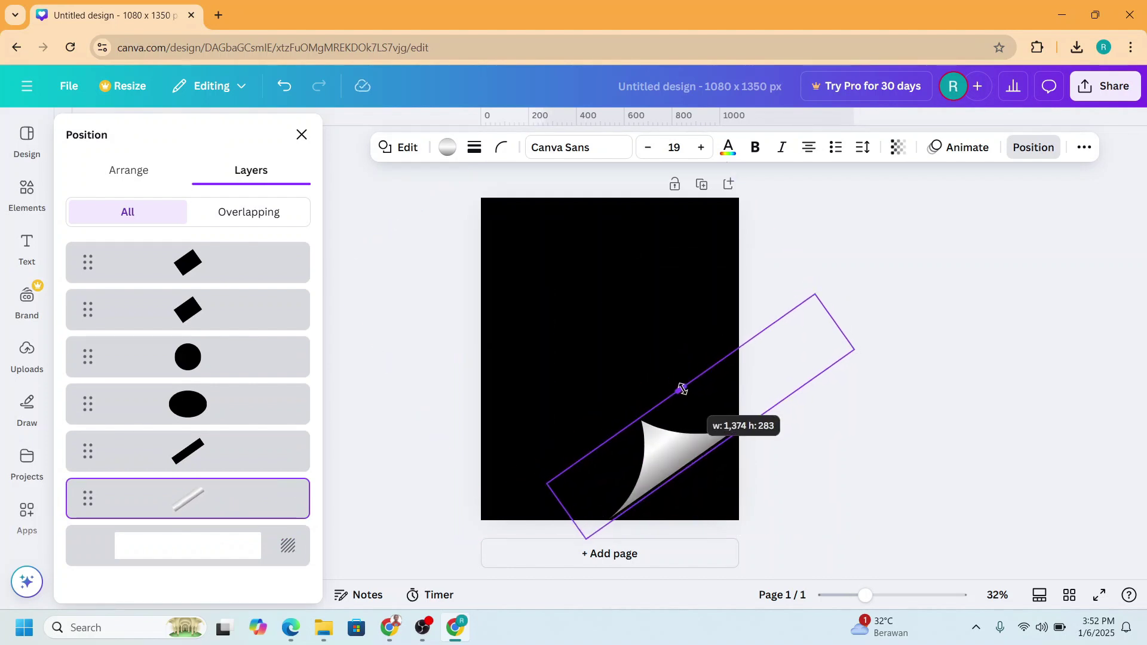
{"action": "left_click_drag", "start_coordinate": [682, 389], "coordinate": [681, 389]}
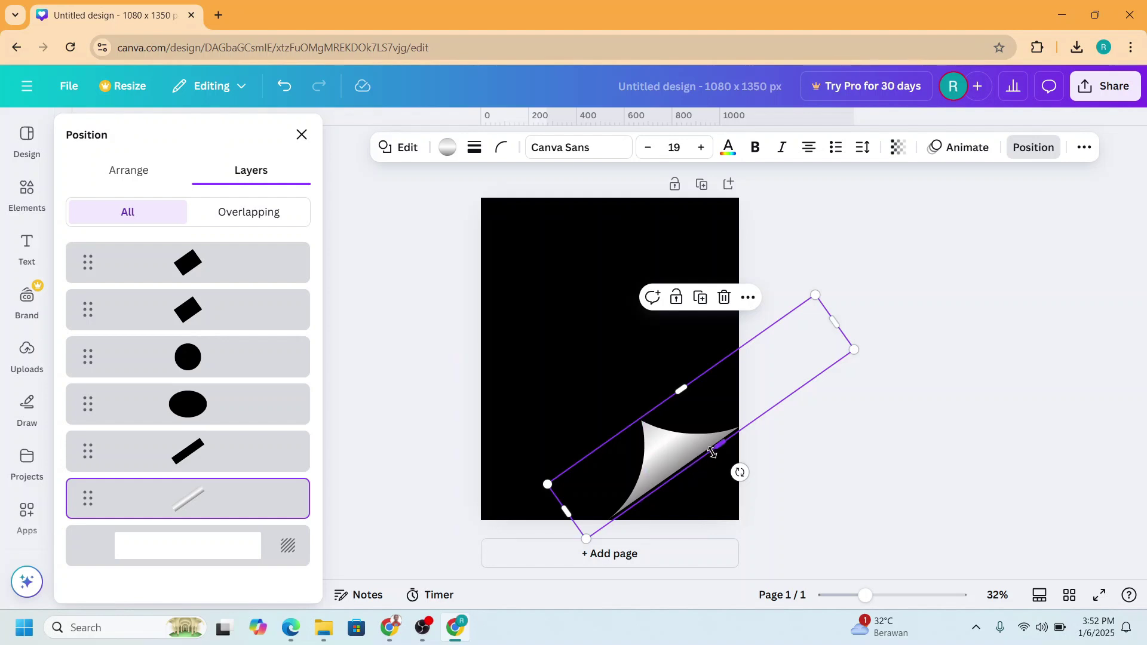
Step: Add a grey stop to the bar's gradient and slide the white stop further along
{"action": "left_click", "coordinate": [447, 149]}
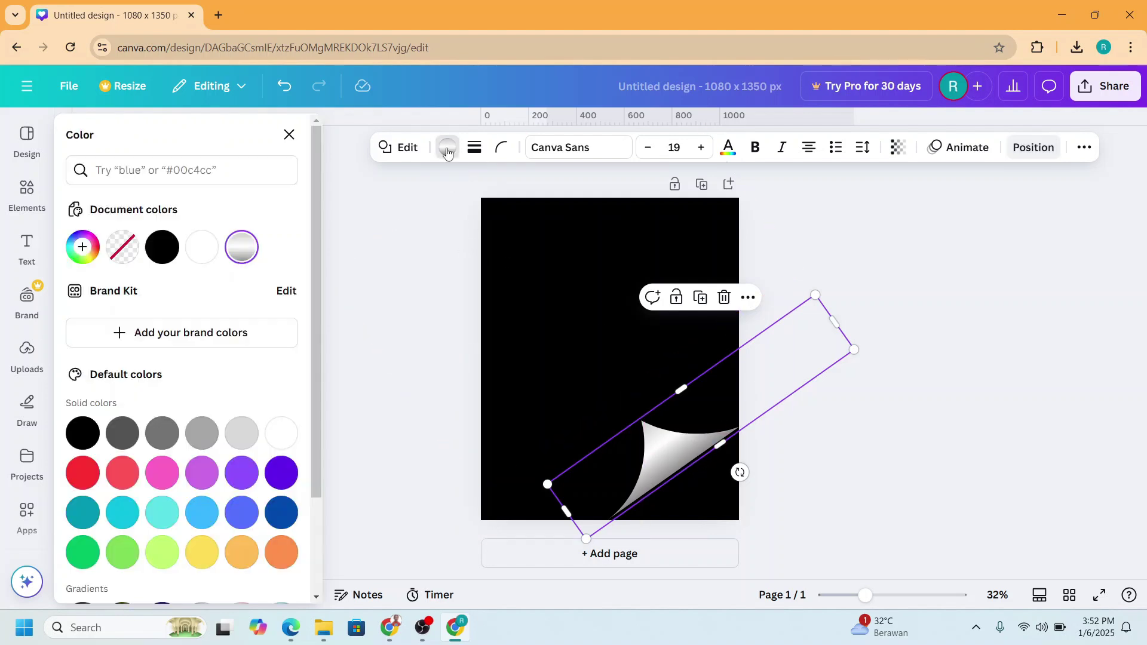
{"action": "left_click", "coordinate": [243, 249]}
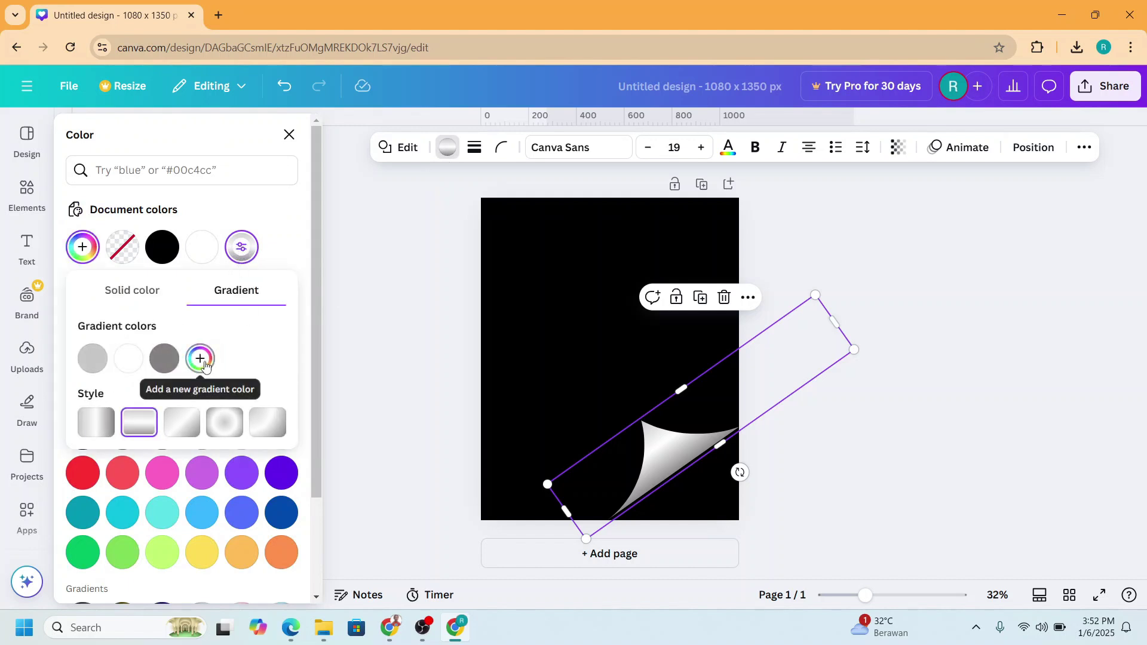
{"action": "left_click", "coordinate": [201, 359]}
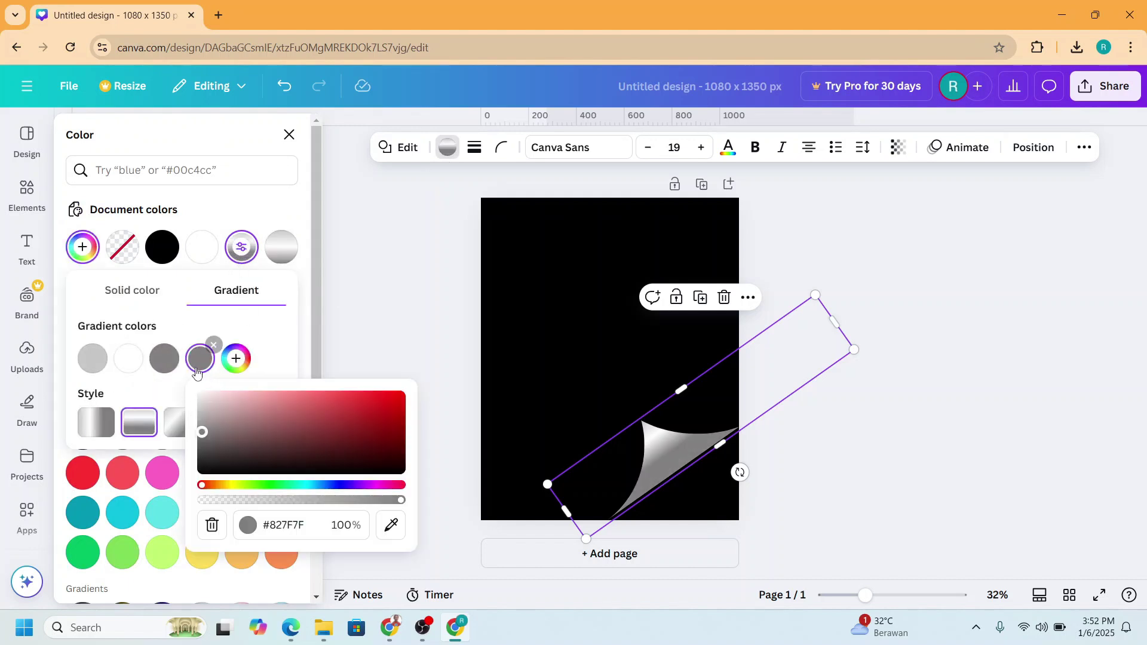
{"action": "left_click_drag", "start_coordinate": [123, 361], "coordinate": [174, 362]}
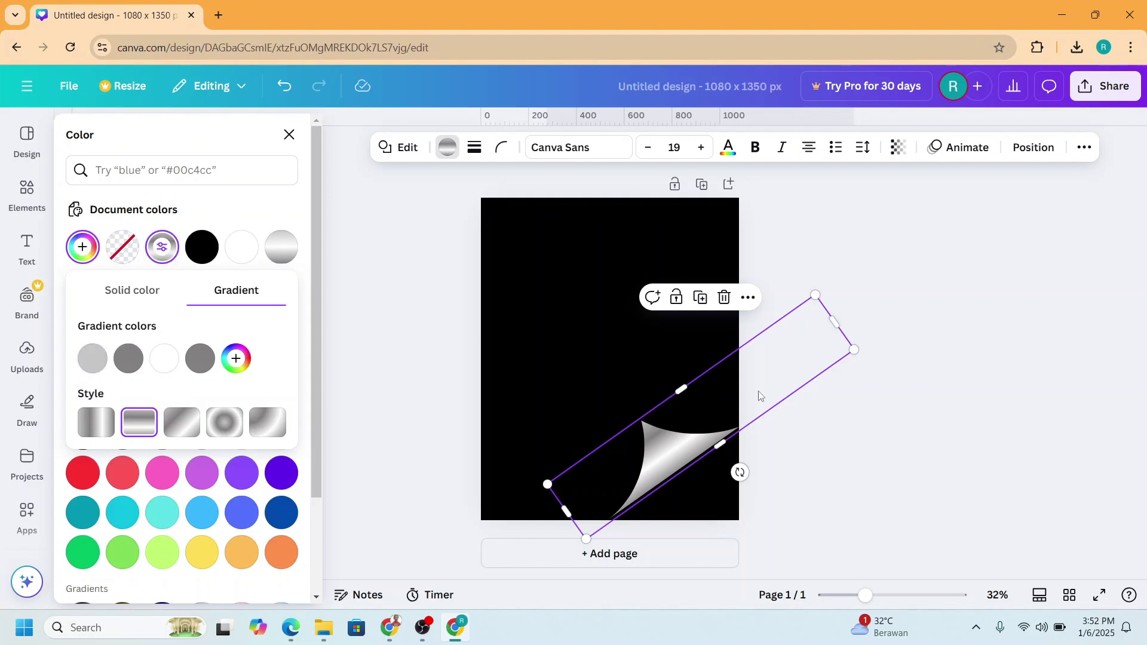
Step: Enlarge the rotated shape and download the design as a PNG
{"action": "left_click_drag", "start_coordinate": [764, 329], "coordinate": [696, 242]}
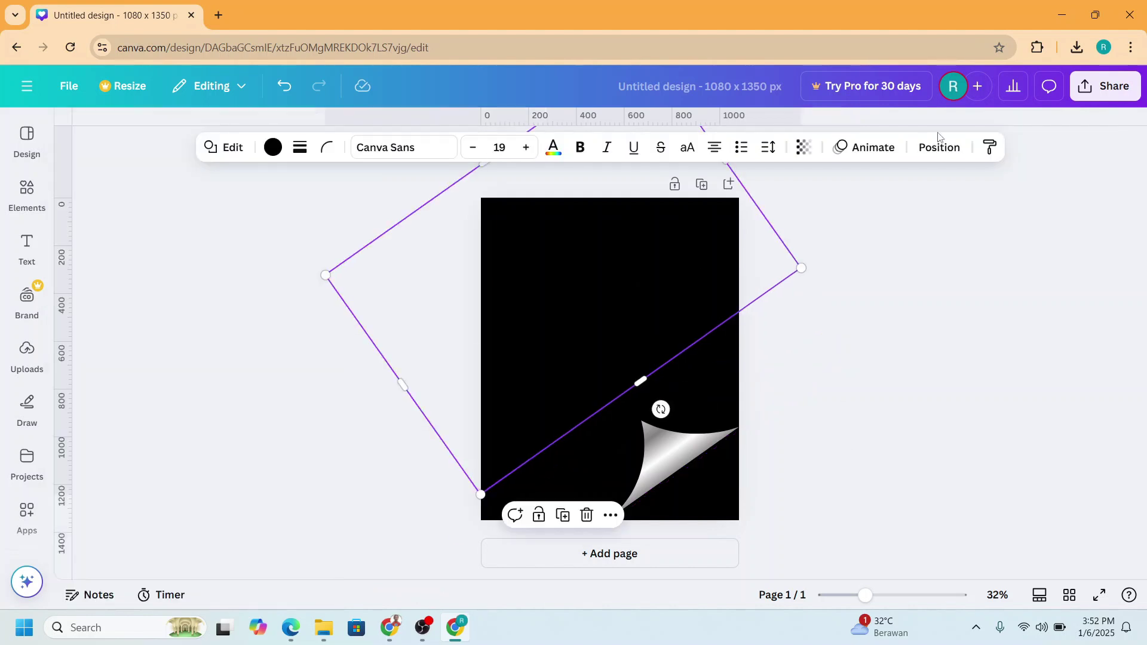
{"action": "left_click", "coordinate": [1114, 87]}
{"action": "left_click", "coordinate": [878, 381]}
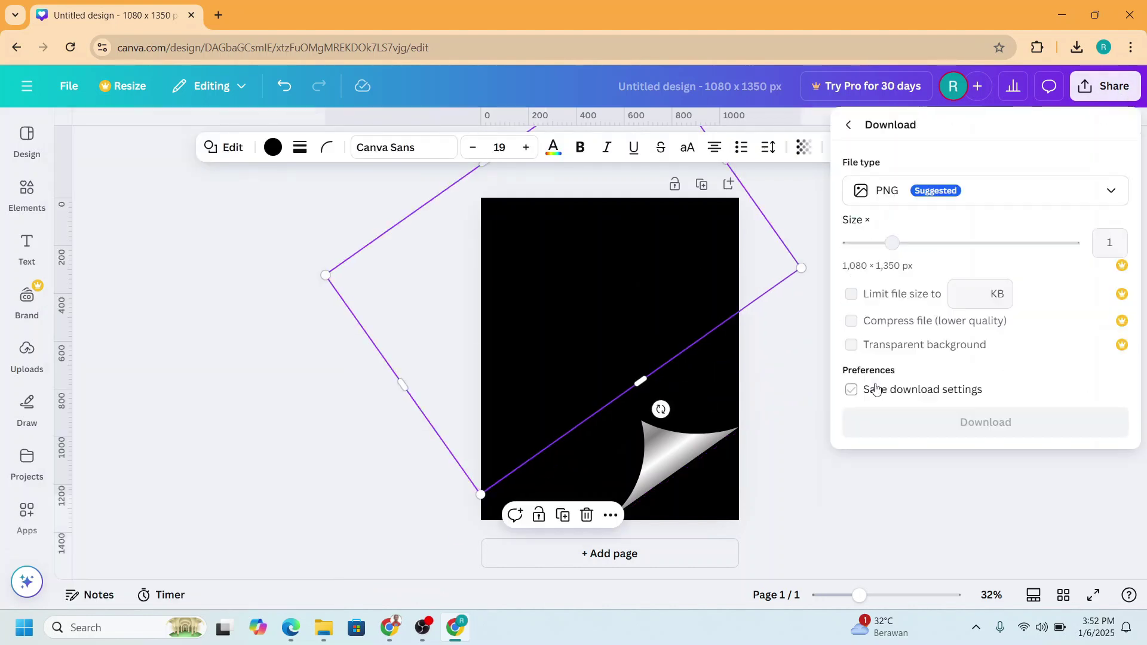
{"action": "left_click", "coordinate": [1011, 423]}
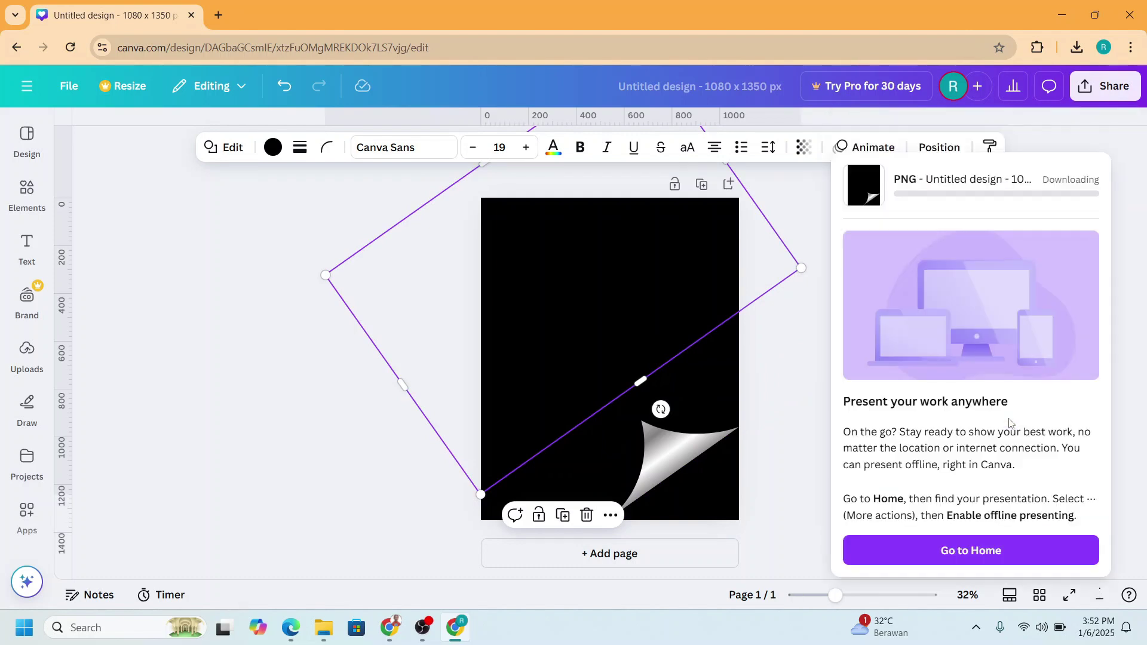
Step: Add a second page with an orange background and place the downloaded PNG on it
{"action": "left_click", "coordinate": [609, 553]}
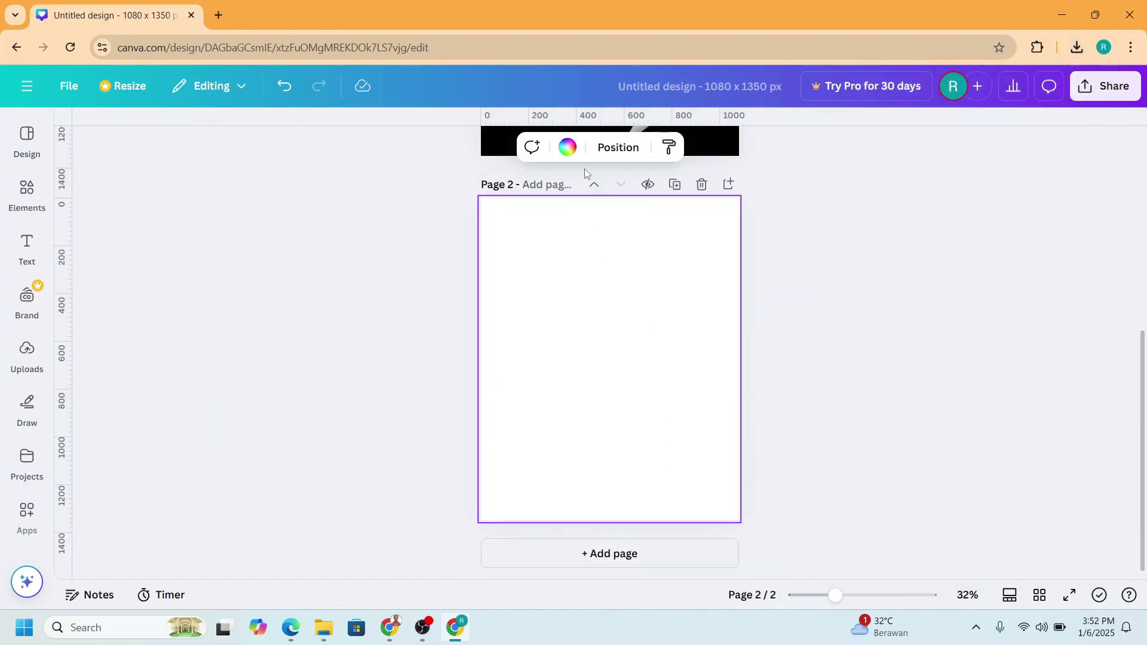
{"action": "left_click", "coordinate": [567, 149]}
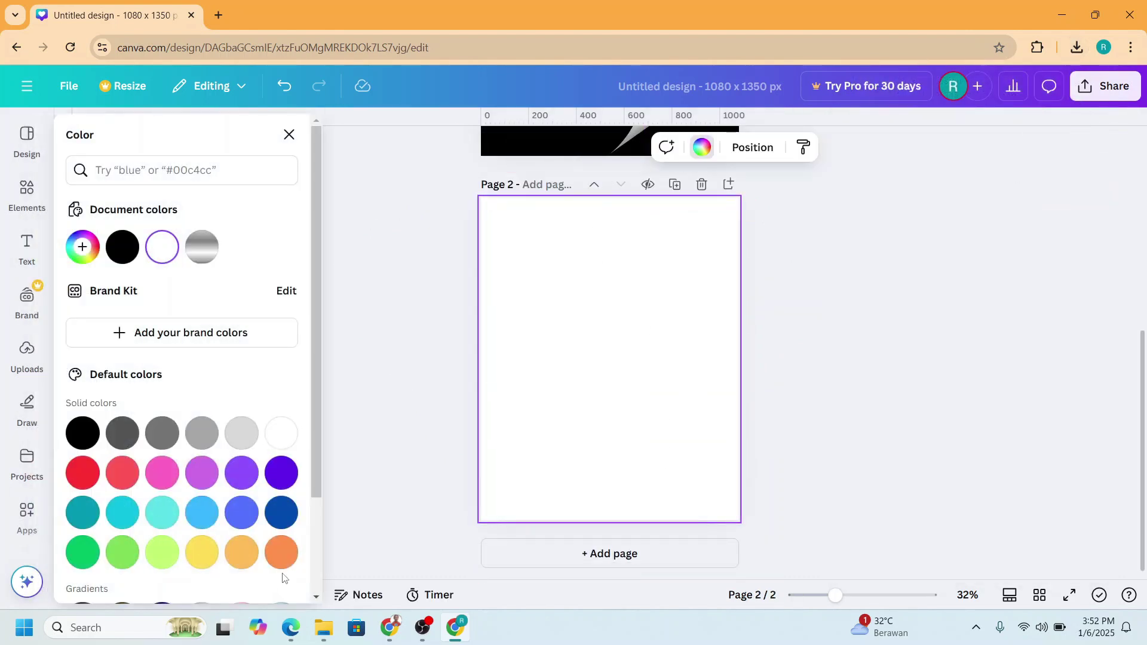
{"action": "left_click", "coordinate": [280, 553]}
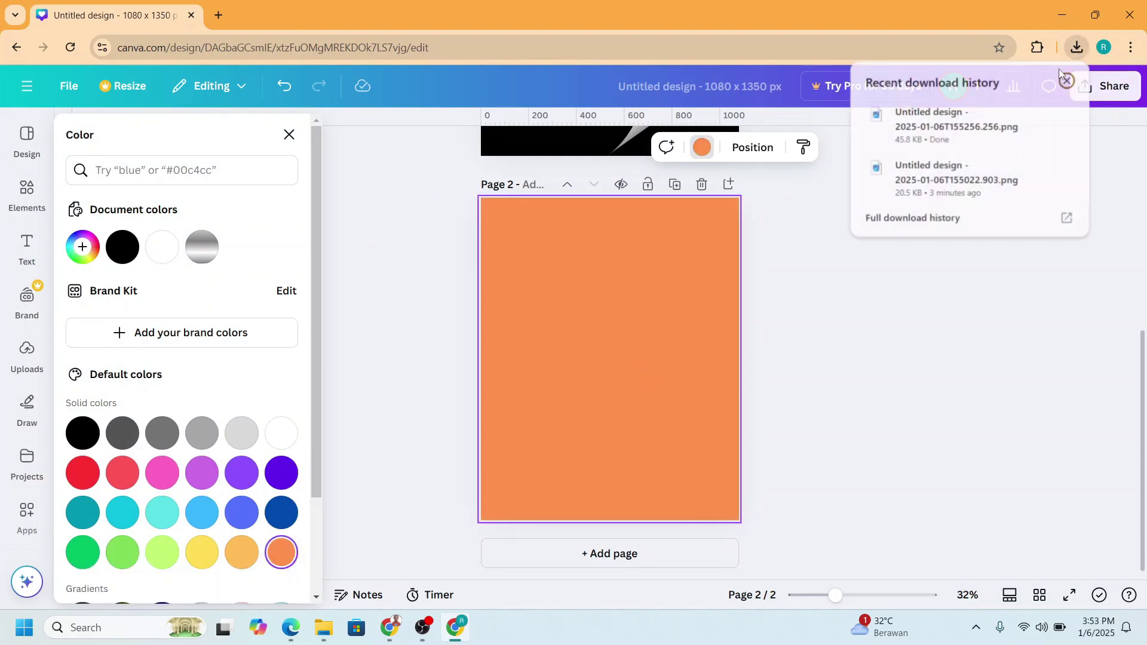
{"action": "left_click_drag", "start_coordinate": [957, 121], "coordinate": [580, 360]}
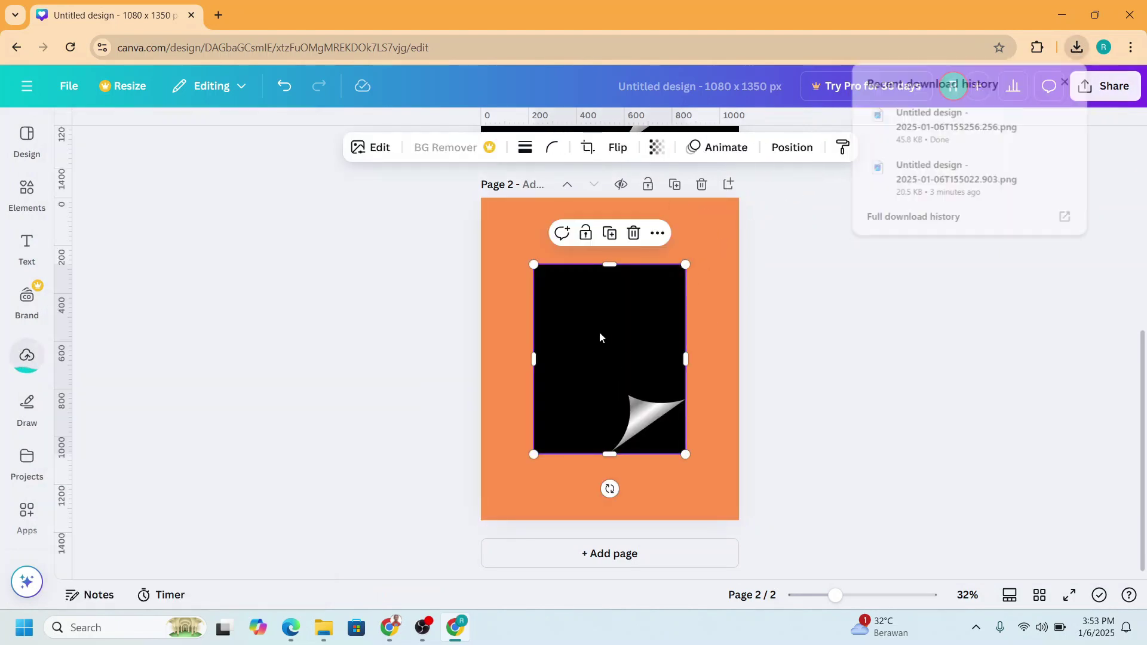
Step: Find the Background Cleaner app by searching 'background' and erase the image's black background
{"action": "left_click", "coordinate": [15, 518]}
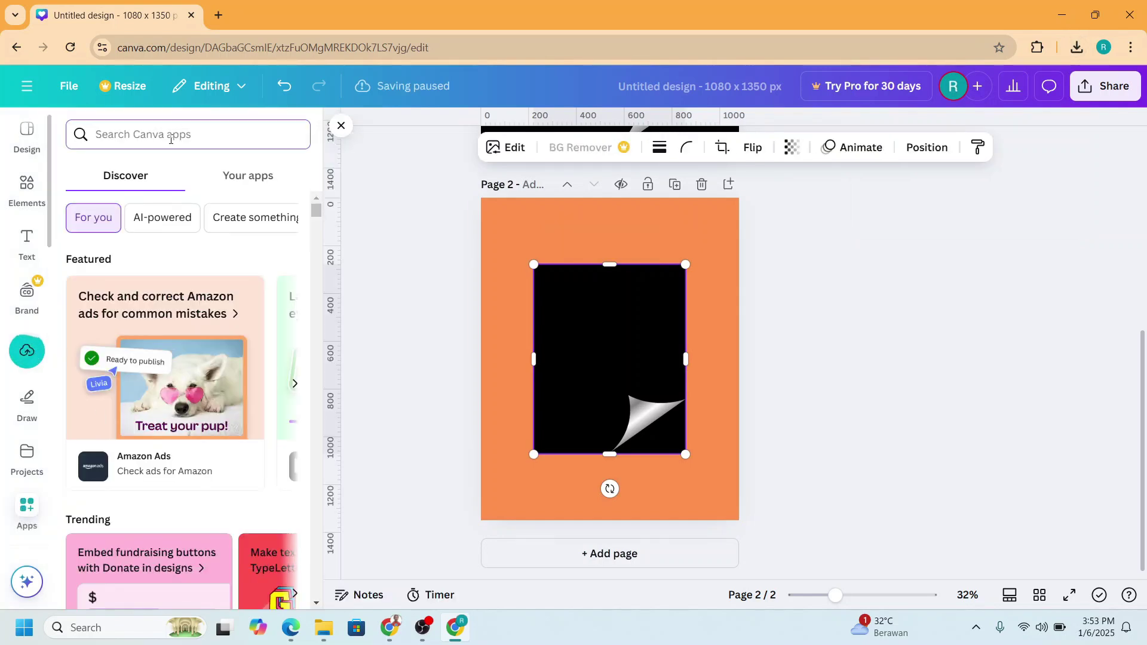
{"action": "left_click", "coordinate": [170, 135]}
{"action": "type", "text": "backgourn"}
{"action": "key", "text": "BackSpace"}
{"action": "key", "text": "BackSpace"}
{"action": "key", "text": "BackSpace"}
{"action": "type", "text": "round"}
{"action": "key", "text": "Return"}
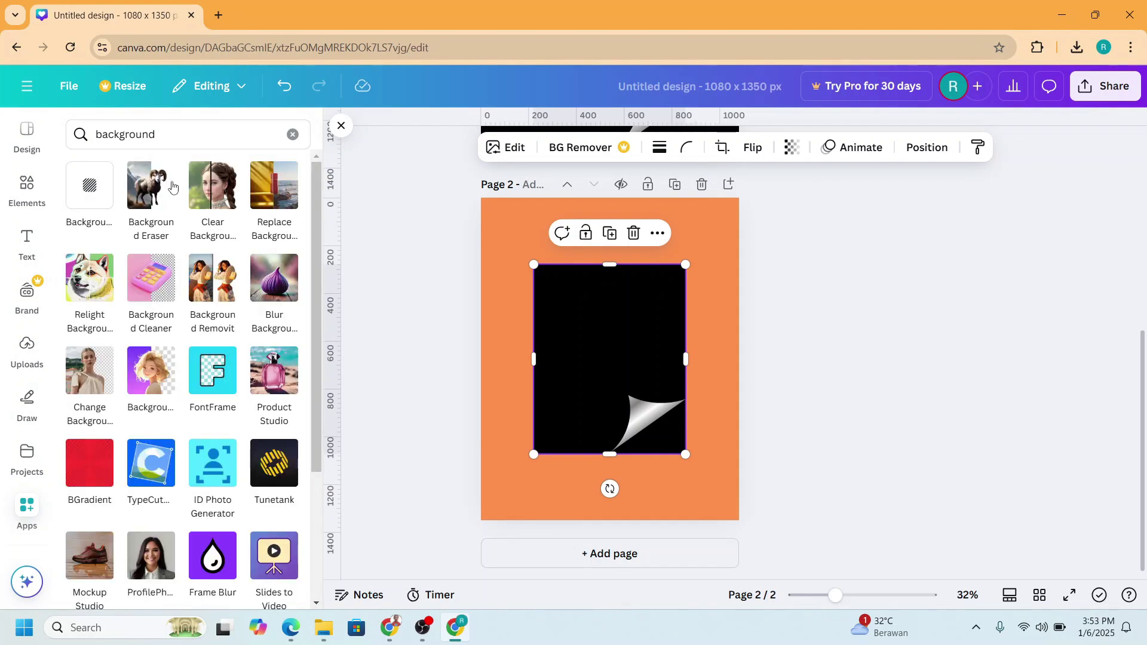
{"action": "mouse_move", "coordinate": [151, 280]}
{"action": "left_click", "coordinate": [149, 288]}
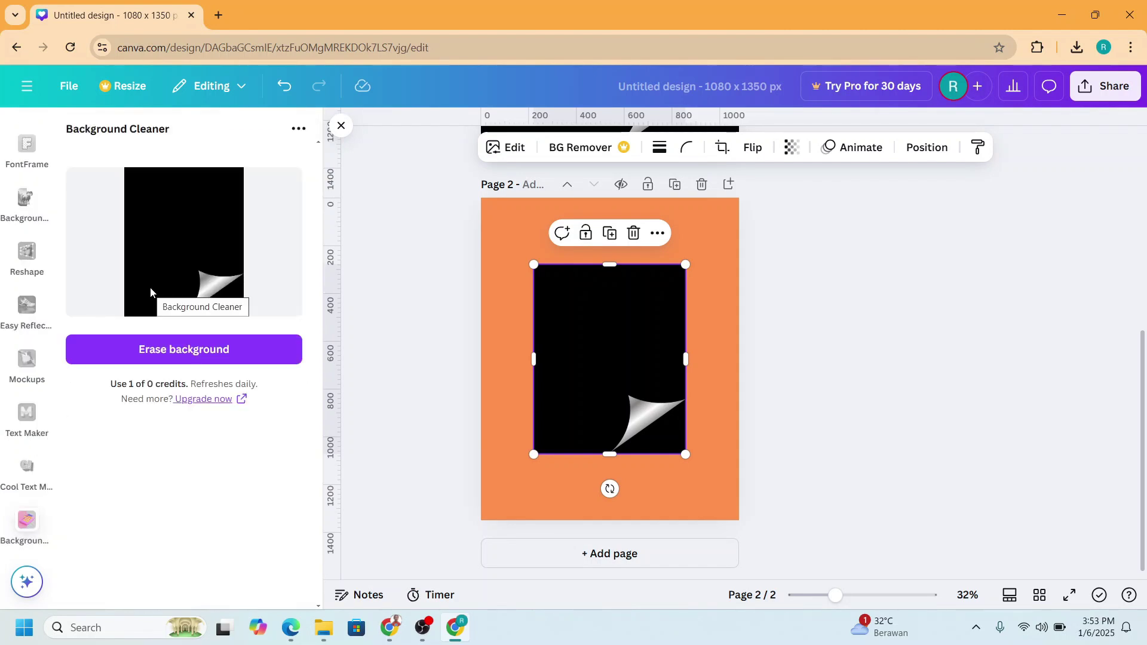
{"action": "left_click", "coordinate": [212, 360]}
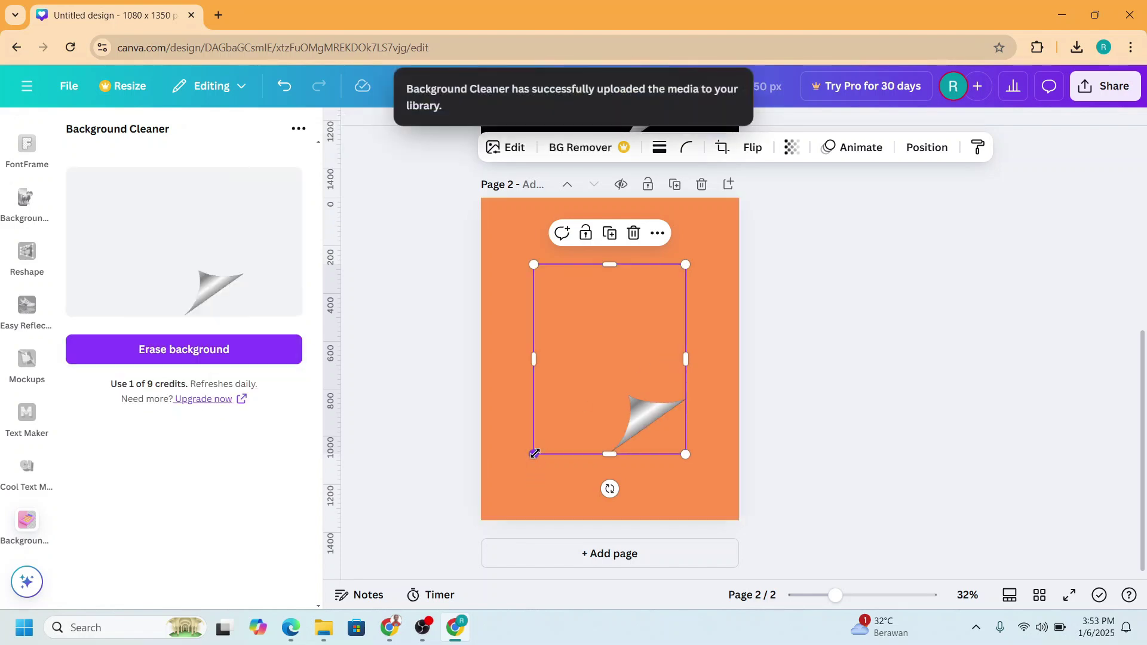
Step: Resize the curl image with its handles to fit the orange page's bottom-right corner
{"action": "left_click_drag", "start_coordinate": [532, 454], "coordinate": [481, 520]}
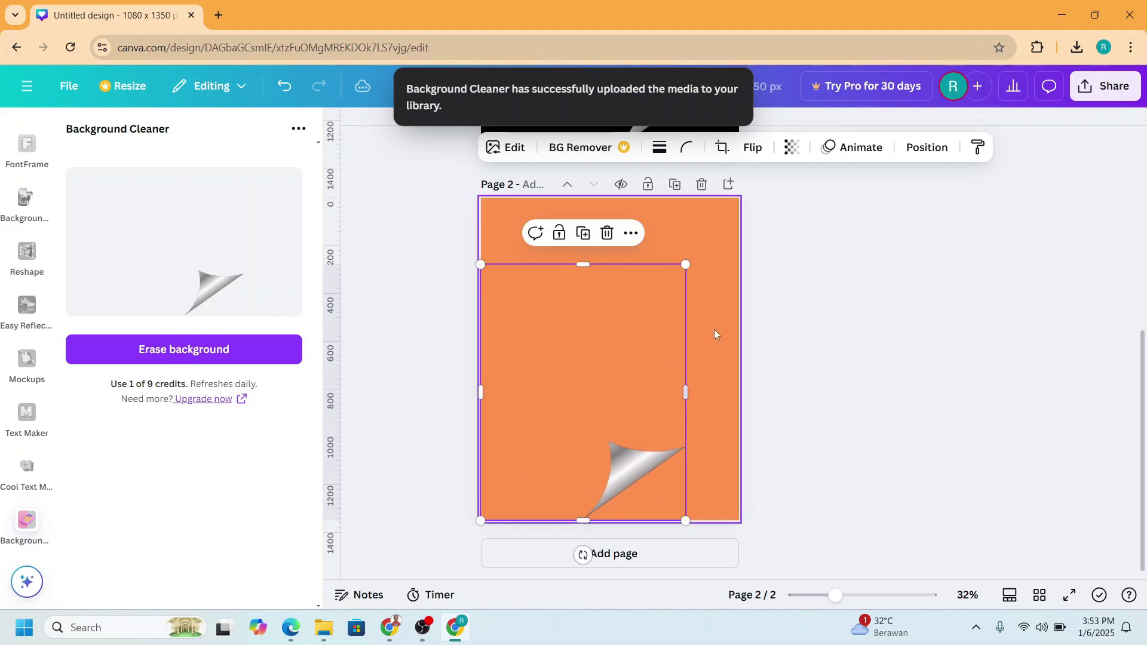
{"action": "left_click_drag", "start_coordinate": [684, 264], "coordinate": [752, 217]}
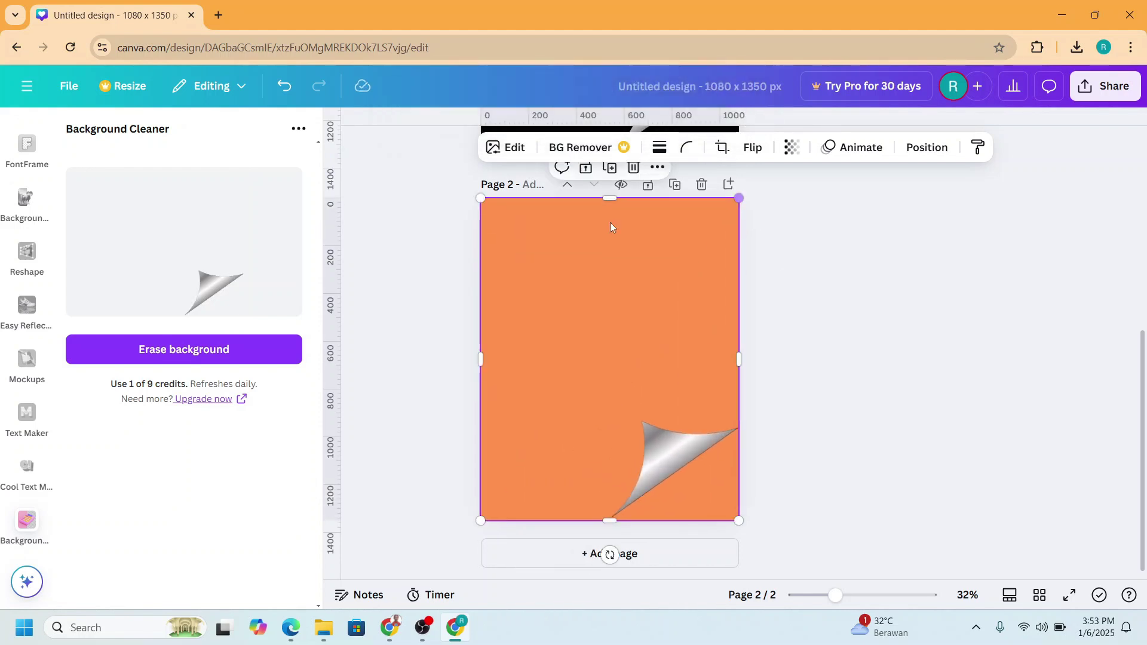
{"action": "left_click_drag", "start_coordinate": [617, 201], "coordinate": [618, 399]}
{"action": "left_click_drag", "start_coordinate": [481, 459], "coordinate": [603, 460]}
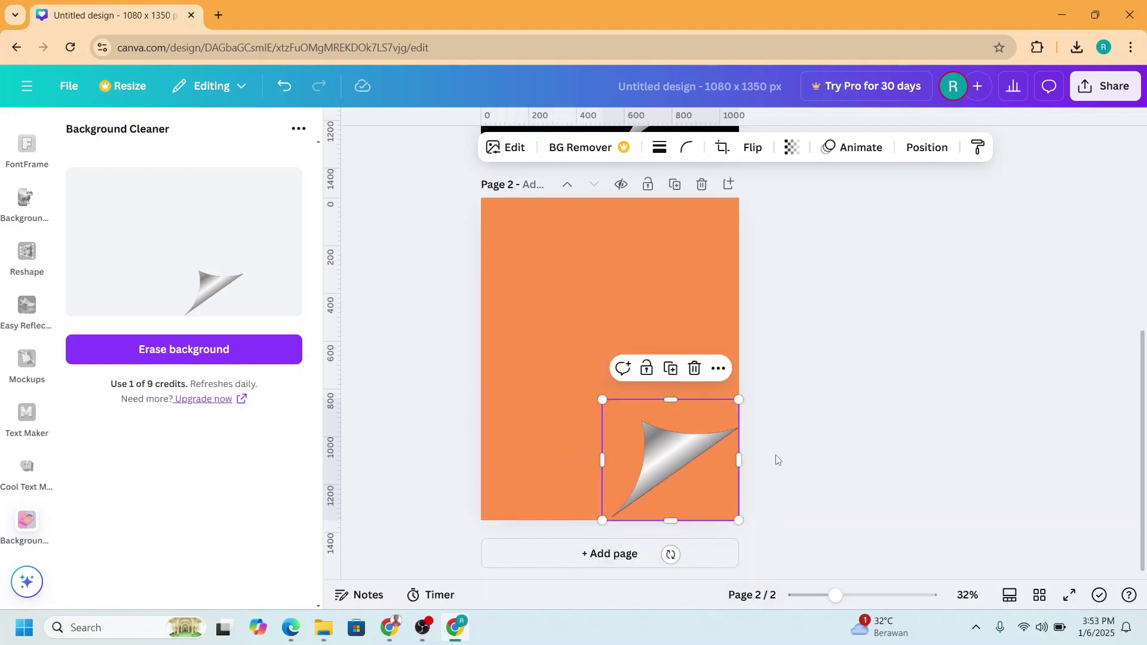
{"action": "left_click_drag", "start_coordinate": [601, 522], "coordinate": [600, 522]}
{"action": "scroll", "coordinate": [688, 409], "scroll_direction": "up", "scroll_amount": 4}
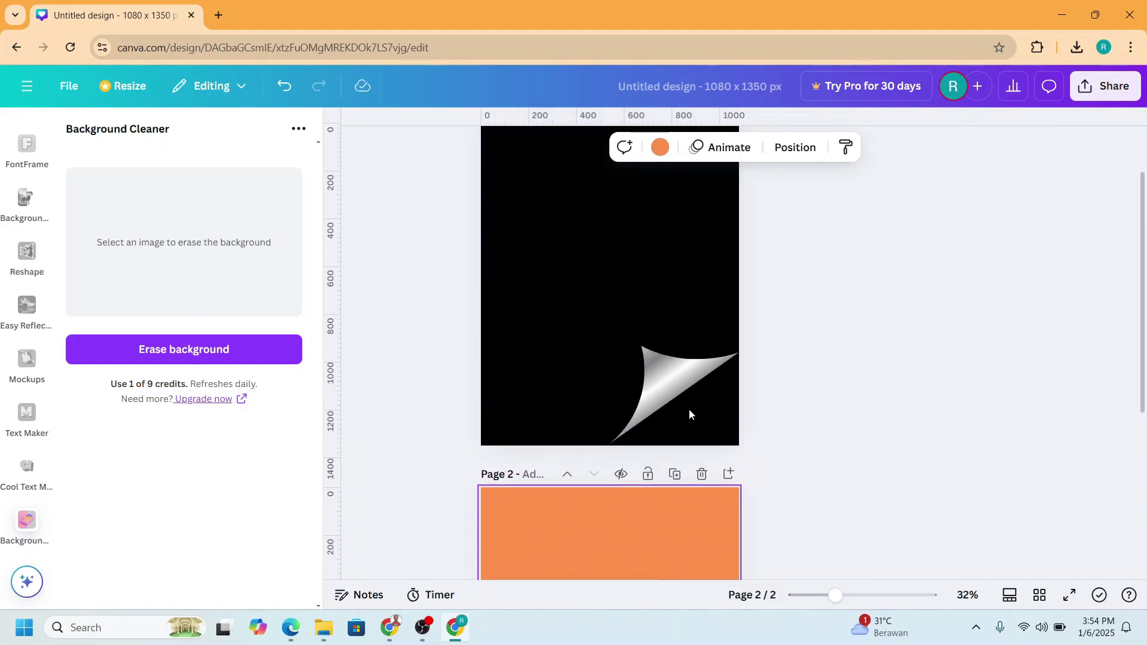
Step: Copy the grey gradient stripe layer from page 1 and paste it onto page 2
{"action": "left_click", "coordinate": [699, 414]}
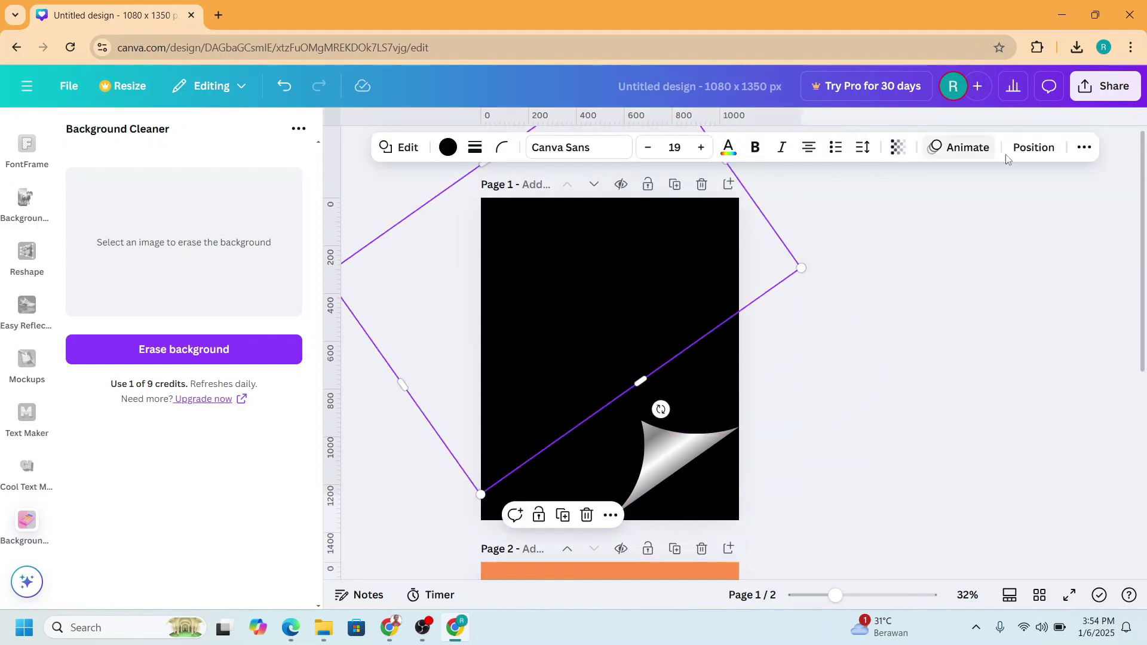
{"action": "left_click", "coordinate": [1033, 147]}
{"action": "mouse_move", "coordinate": [188, 499]}
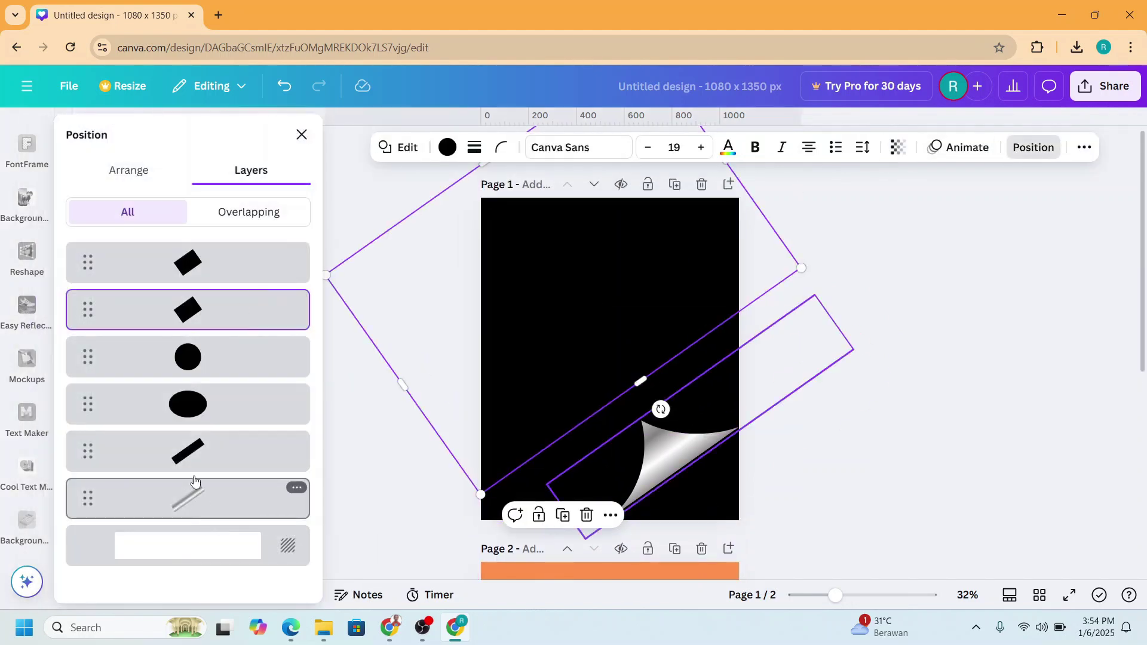
{"action": "left_click", "coordinate": [210, 504]}
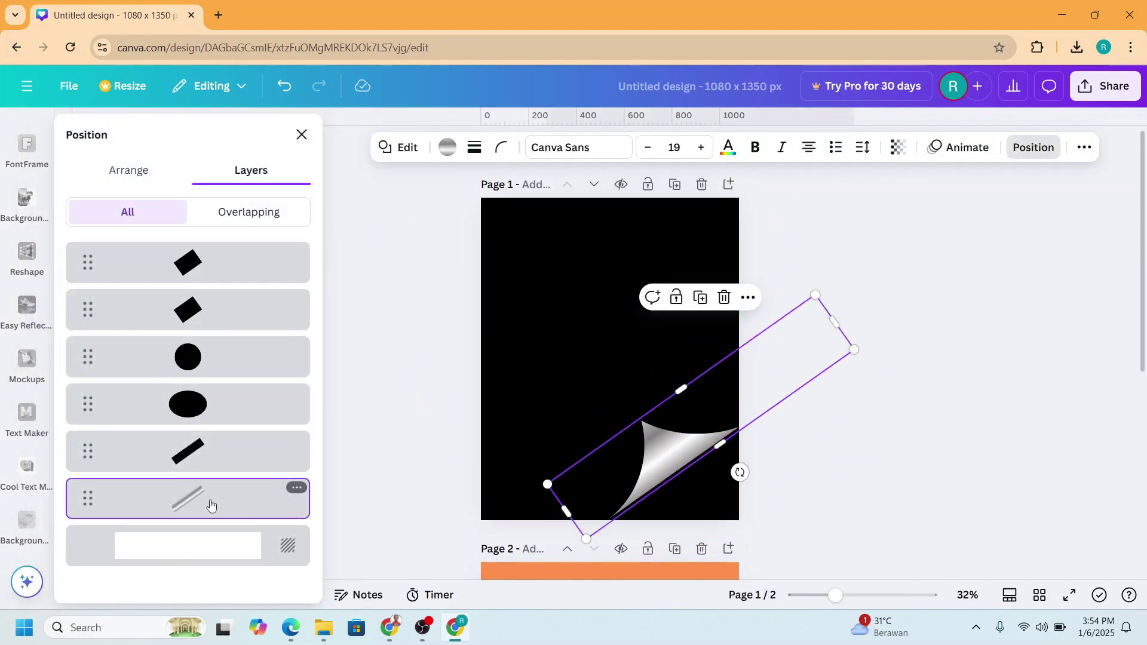
{"action": "right_click", "coordinate": [210, 503]}
{"action": "left_click", "coordinate": [269, 188]}
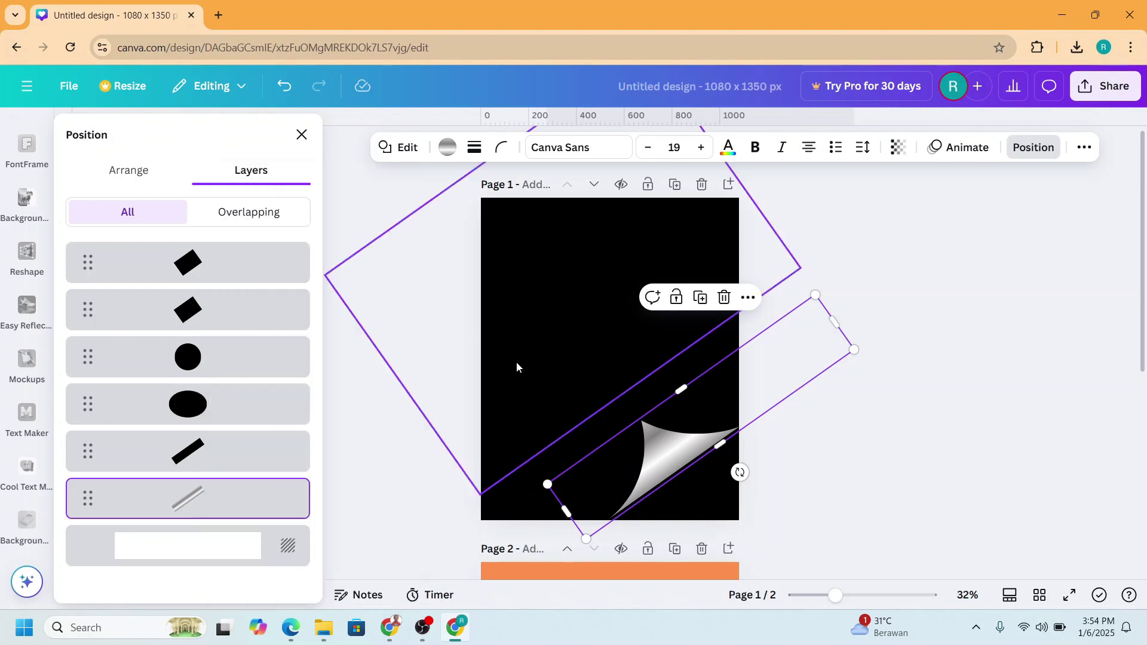
{"action": "scroll", "coordinate": [516, 366], "scroll_direction": "down", "scroll_amount": 5}
{"action": "right_click", "coordinate": [640, 401]}
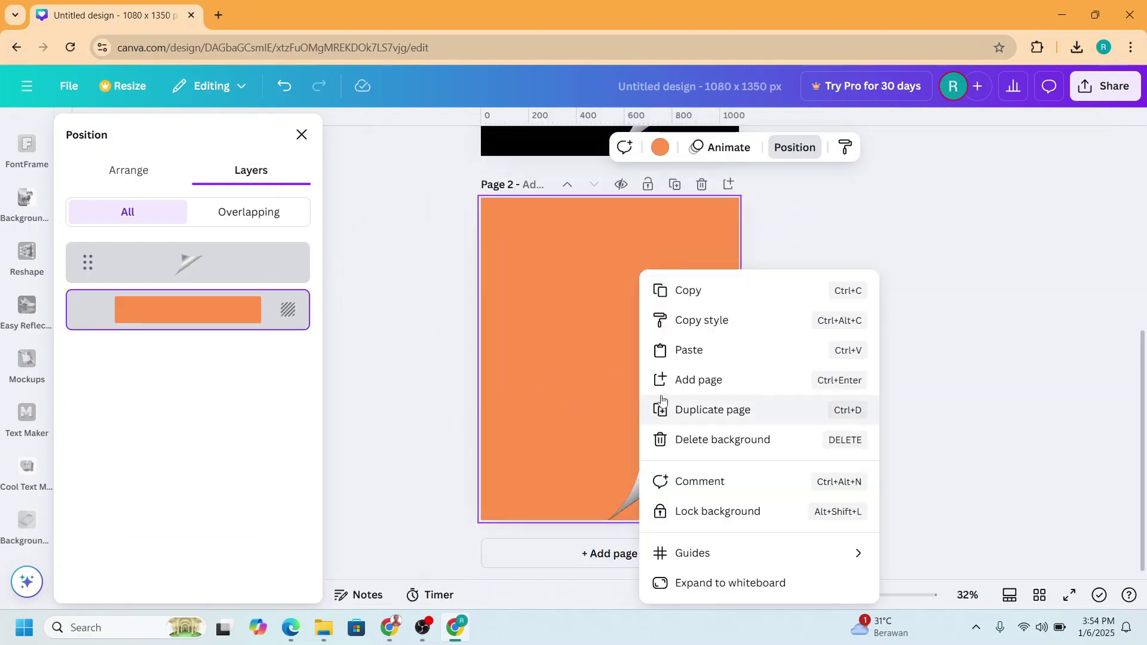
{"action": "left_click", "coordinate": [724, 356]}
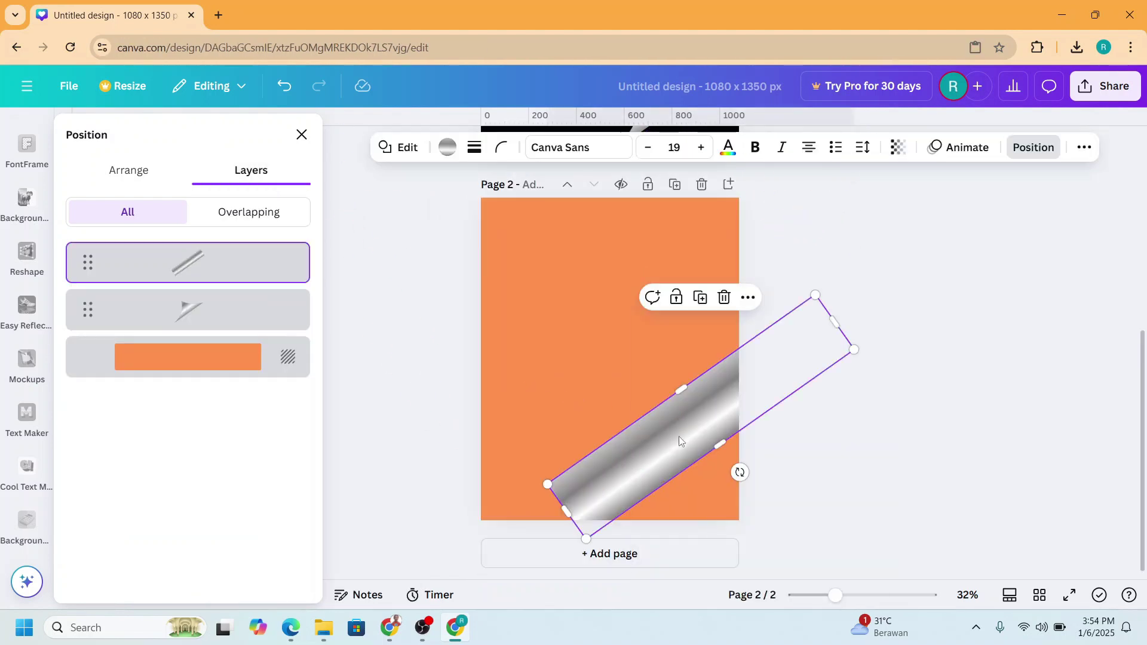
Step: Remove extra stops from the pasted bar's gradient and undo the accidental grey page background
{"action": "left_click", "coordinate": [448, 147]}
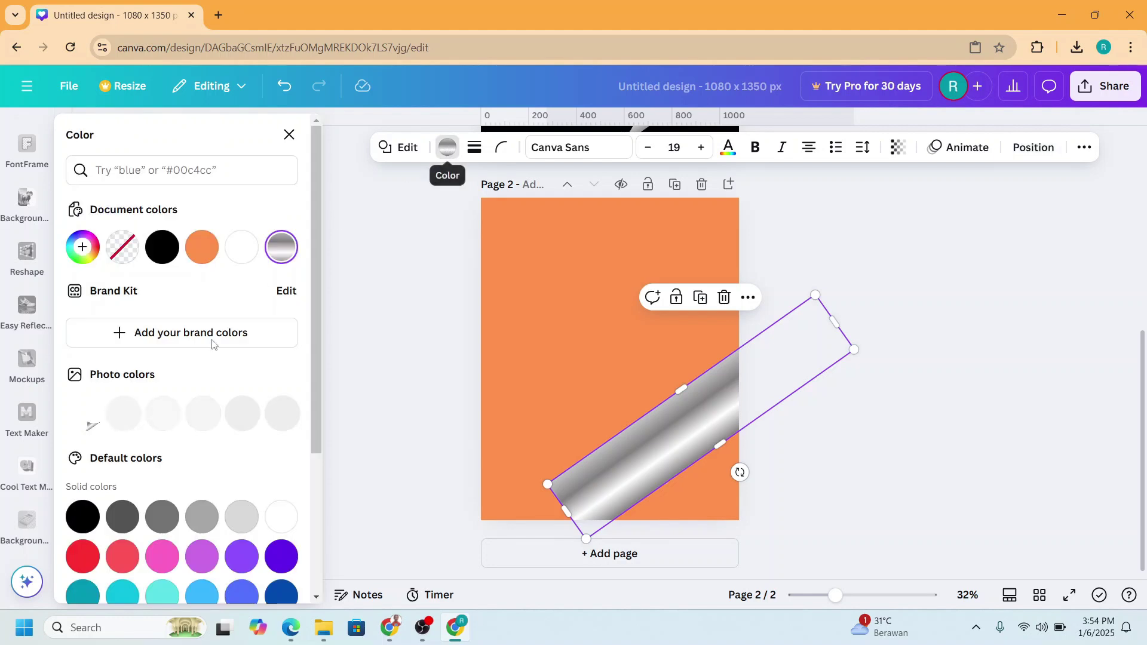
{"action": "left_click", "coordinate": [280, 248]}
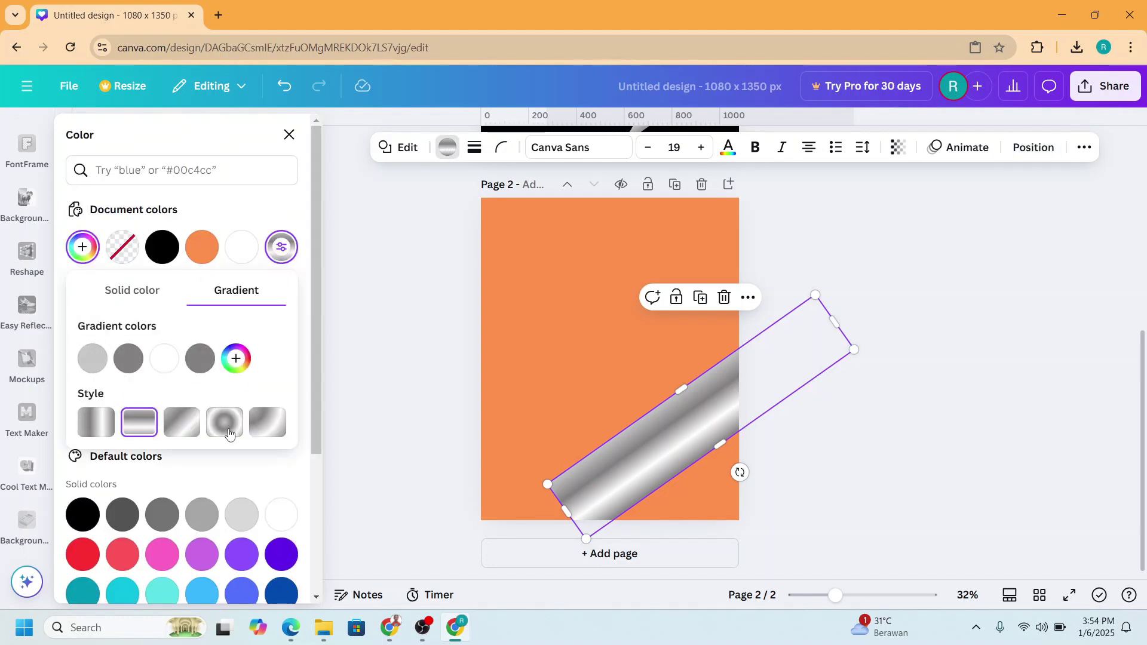
{"action": "left_click", "coordinate": [178, 347]}
{"action": "left_click", "coordinate": [178, 347]}
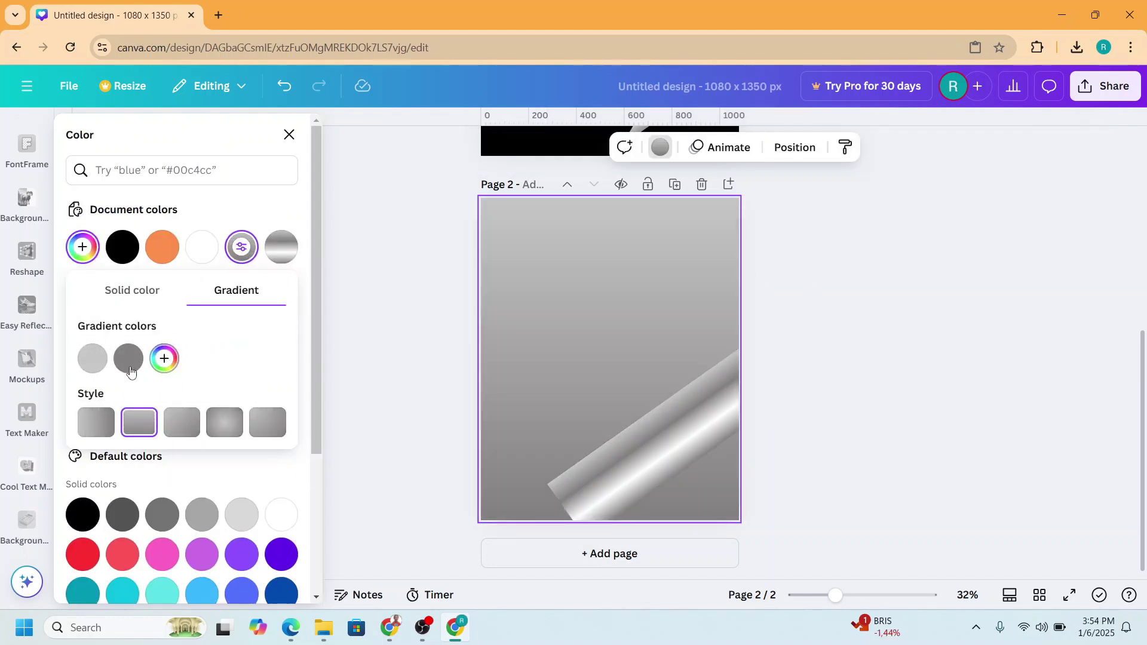
{"action": "key", "text": "ctrl+z"}
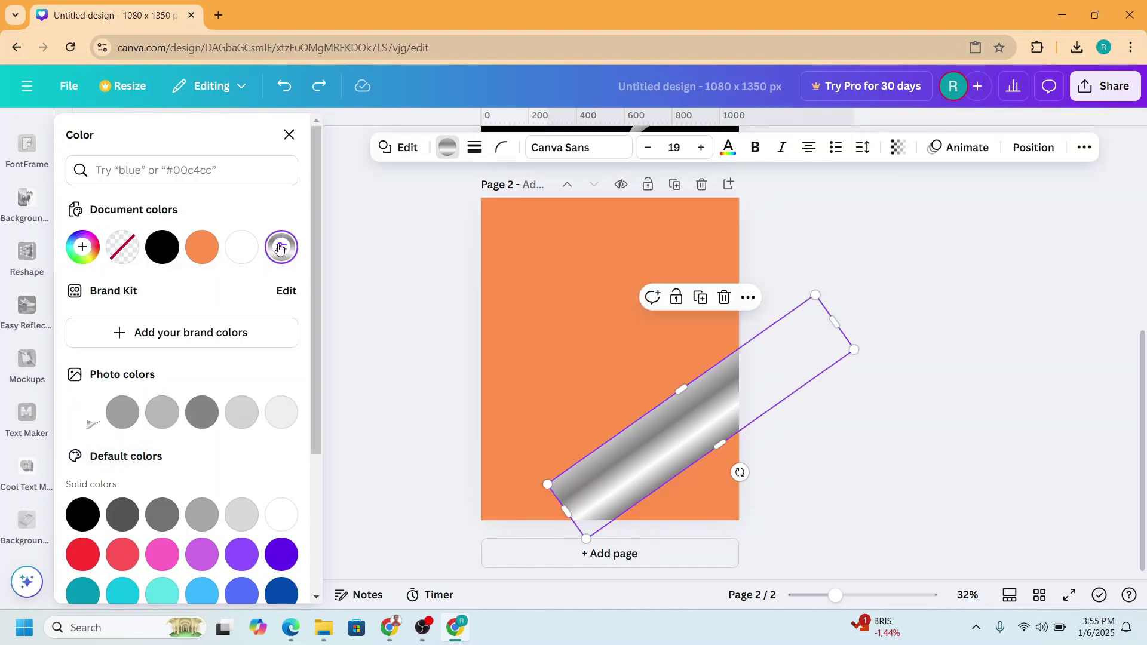
Step: Delete another stop, fade the dark stop to 0% opacity, and move the bar along the curl's edge
{"action": "left_click", "coordinate": [281, 248]}
{"action": "left_click", "coordinate": [178, 347]}
{"action": "left_click", "coordinate": [178, 347]}
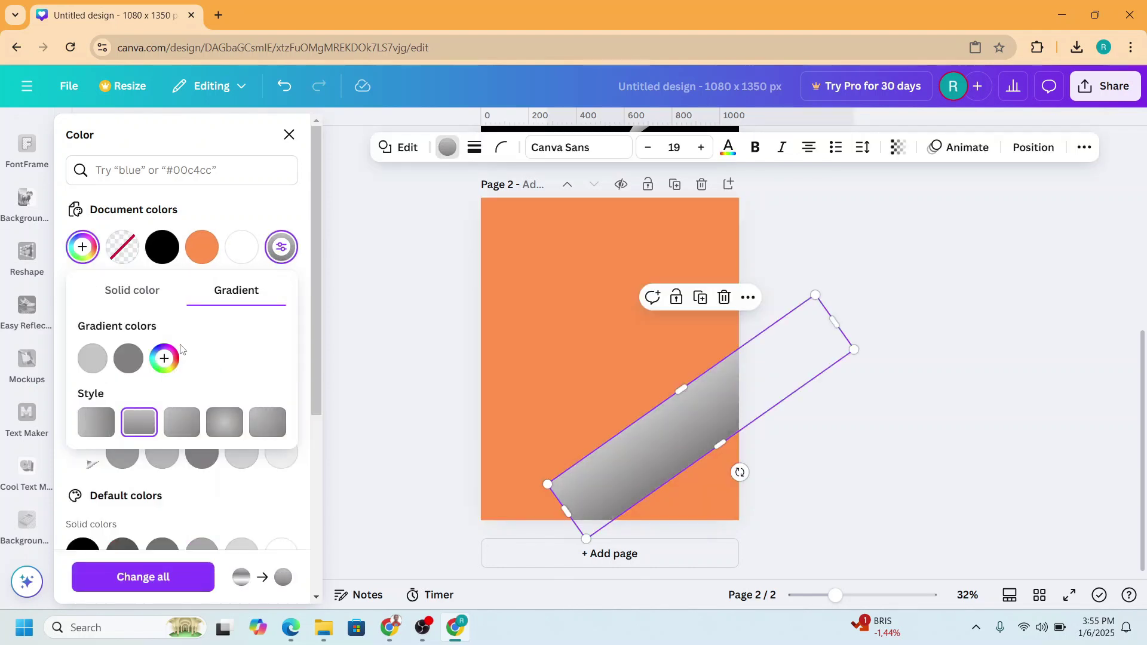
{"action": "left_click", "coordinate": [130, 362]}
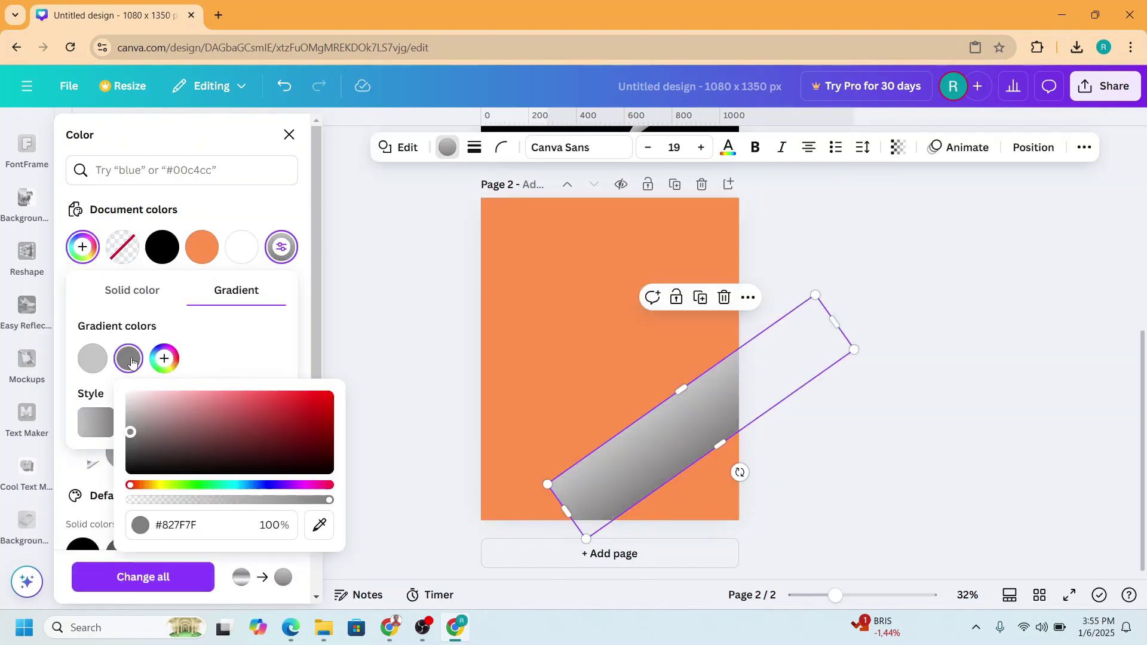
{"action": "left_click_drag", "start_coordinate": [329, 505], "coordinate": [99, 500]}
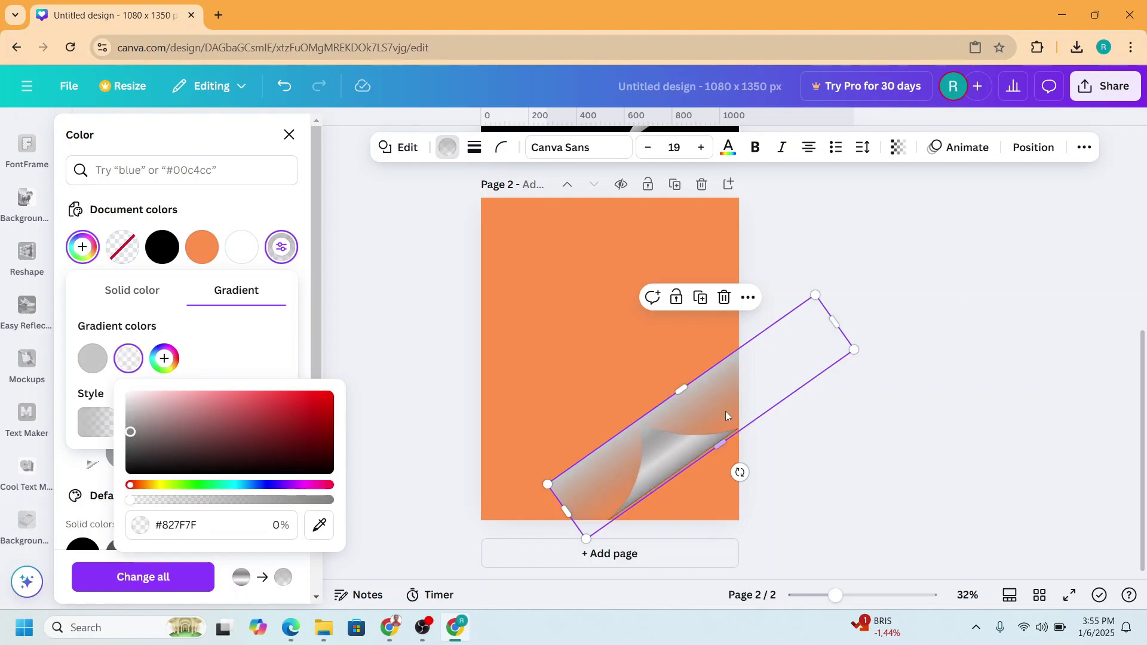
{"action": "left_click_drag", "start_coordinate": [724, 415], "coordinate": [730, 476]}
Step: Move the shadow stripe below the curl layer and make page 2's background white
{"action": "left_click", "coordinate": [1030, 147]}
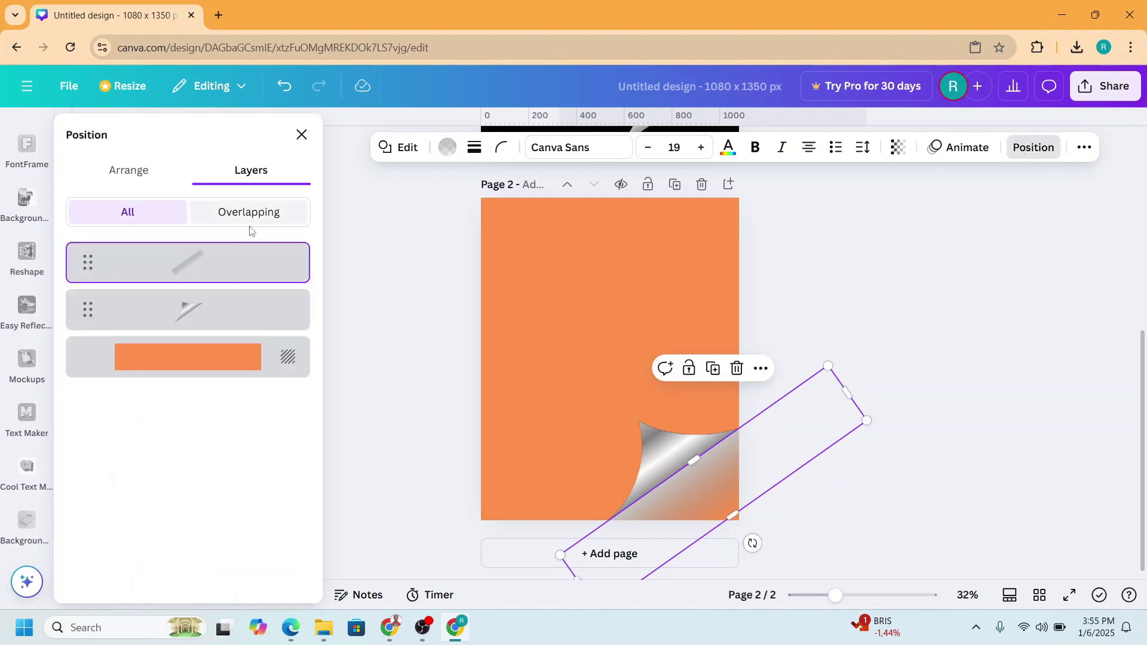
{"action": "left_click_drag", "start_coordinate": [217, 274], "coordinate": [220, 329]}
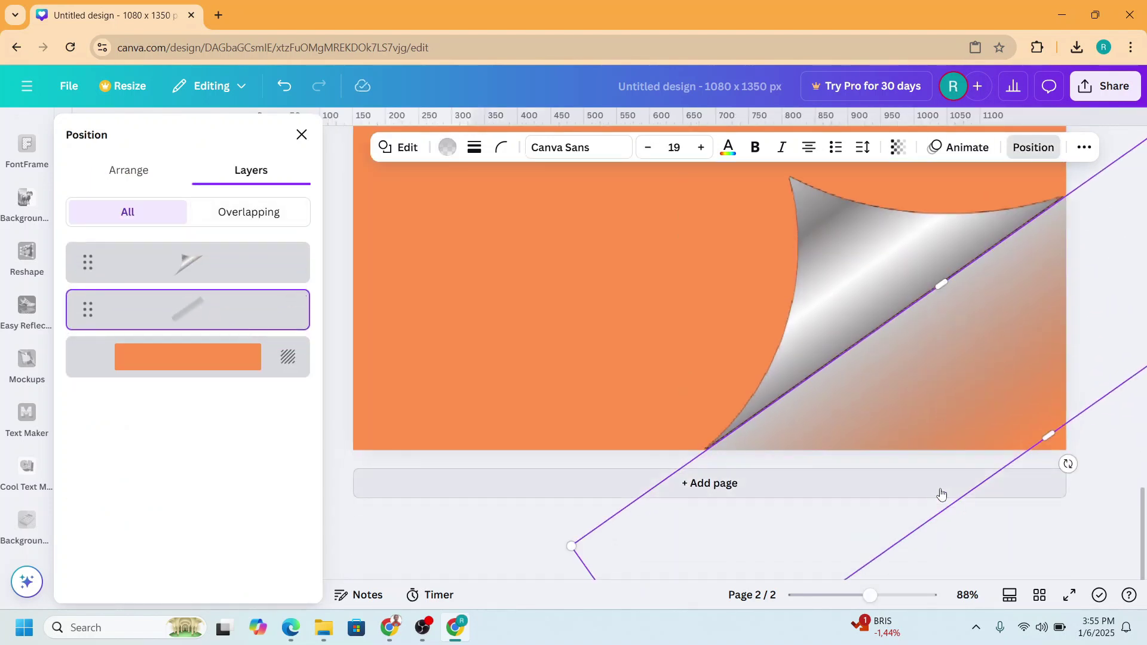
{"action": "left_click", "coordinate": [610, 314]}
{"action": "left_click", "coordinate": [201, 256]}
Step: Thin the shadow stripe into a narrow bar tucked behind the curl's folded edge
{"action": "left_click", "coordinate": [795, 147]}
{"action": "left_click", "coordinate": [239, 318]}
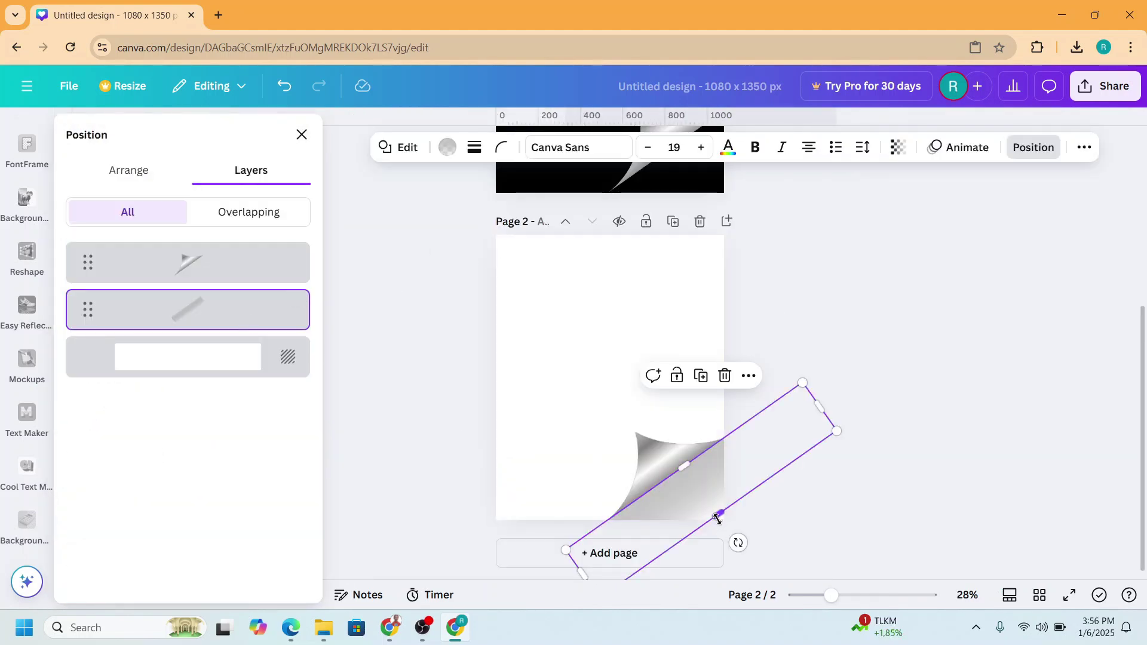
{"action": "left_click_drag", "start_coordinate": [717, 517], "coordinate": [688, 492]}
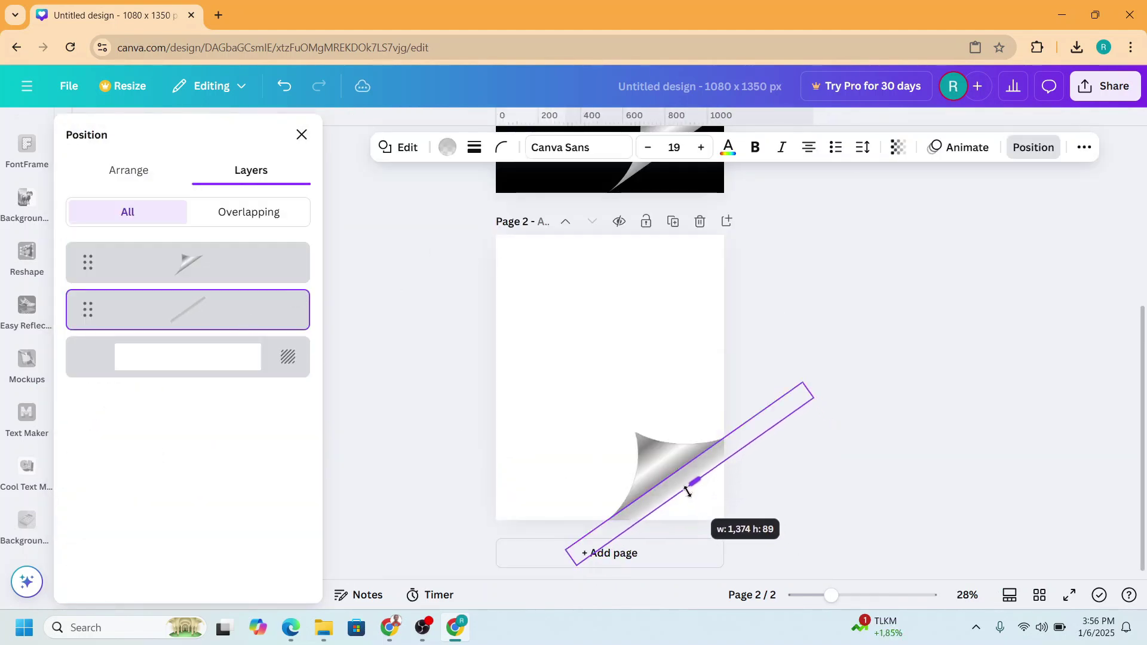
{"action": "left_click", "coordinate": [837, 496]}
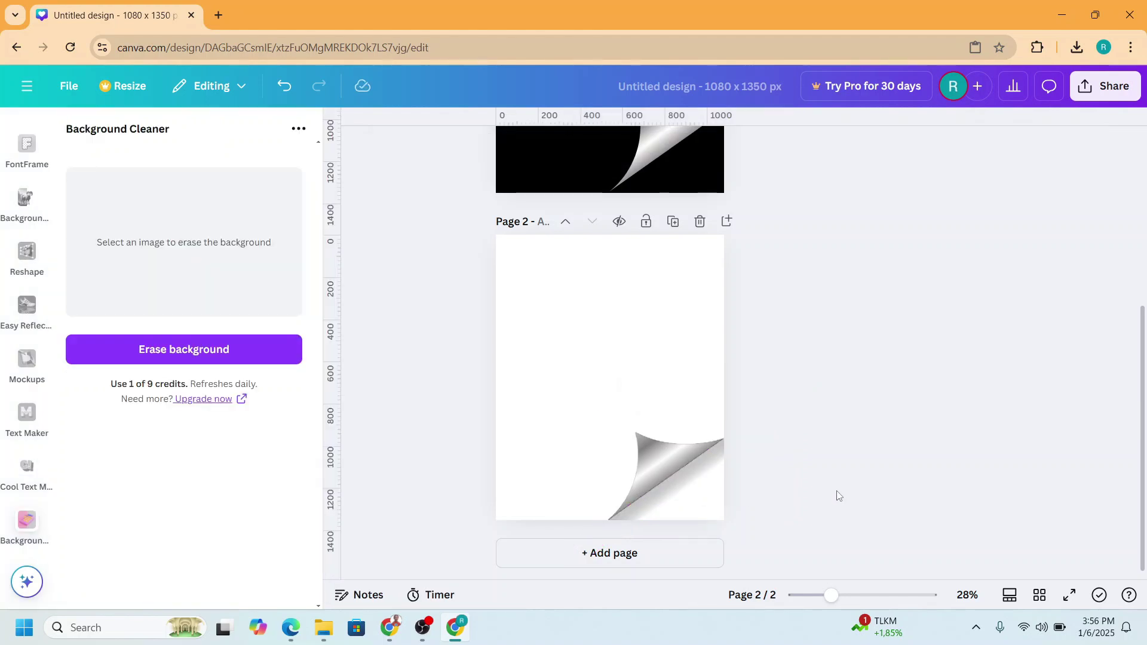